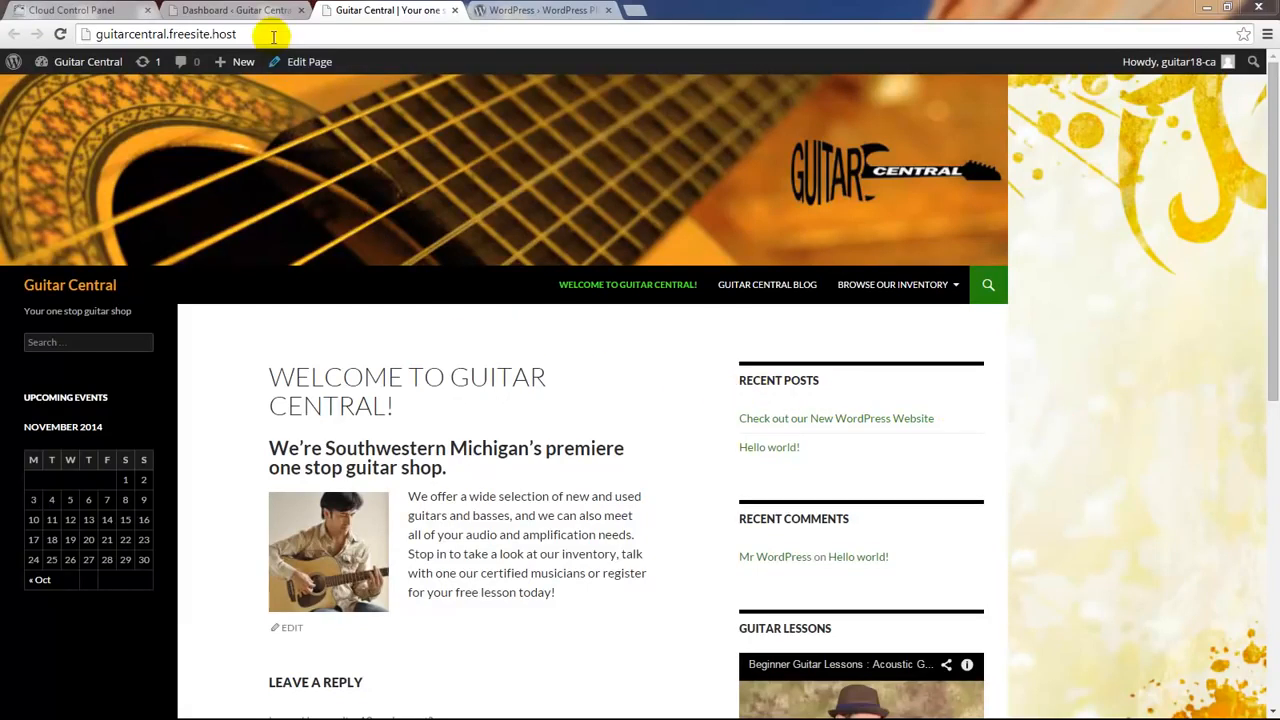
Step: Open the list of installed plugins in the Guitar Central site's WordPress dashboard
{"action": "left_click", "coordinate": [249, 11]}
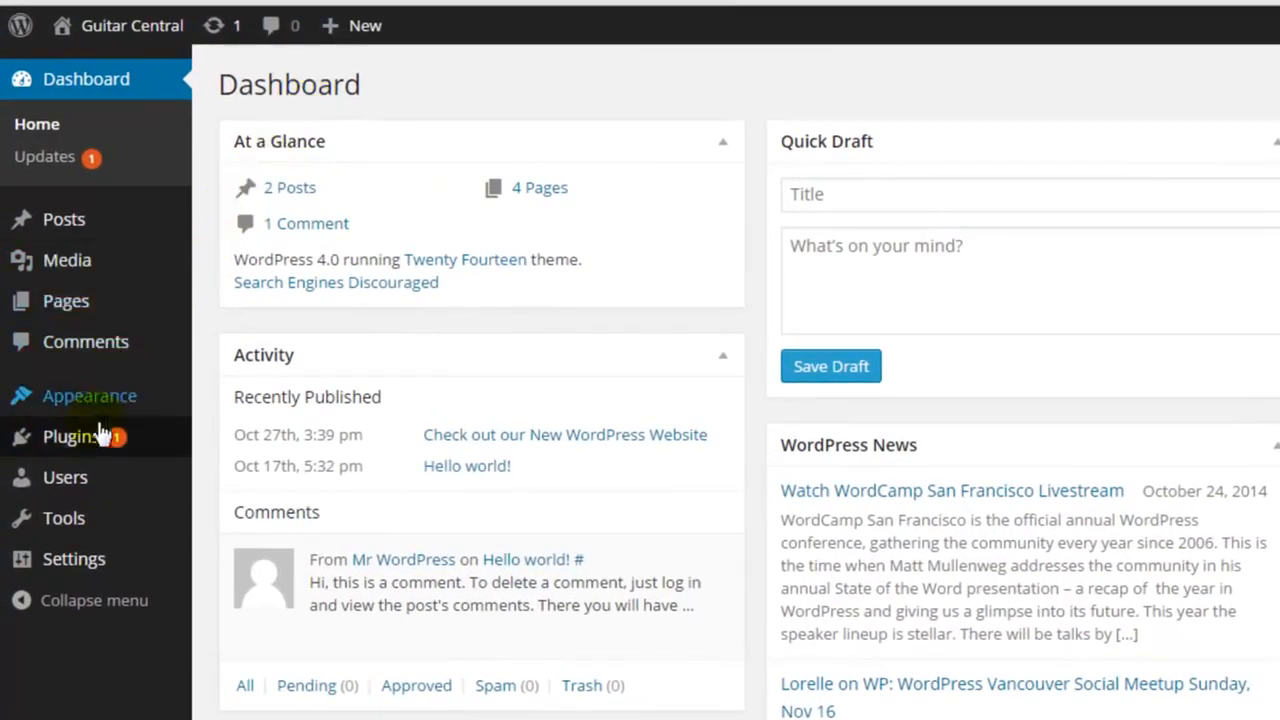
{"action": "mouse_move", "coordinate": [90, 440]}
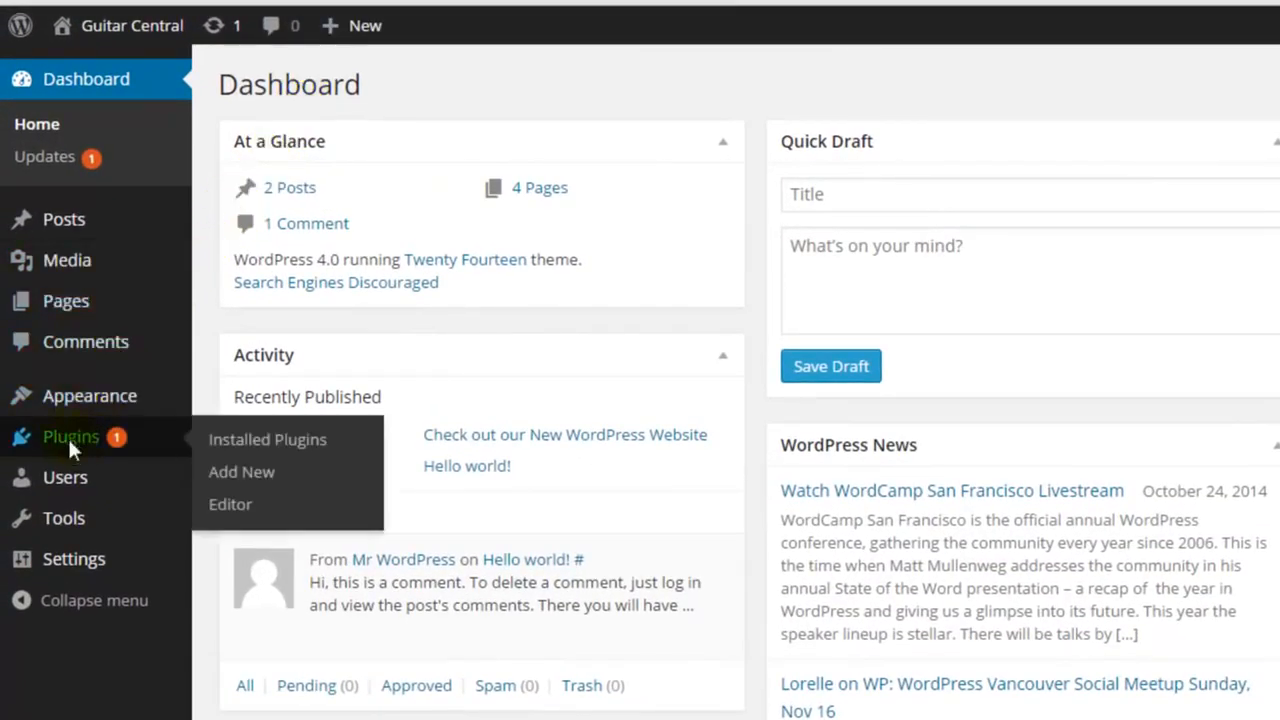
{"action": "left_click", "coordinate": [69, 446]}
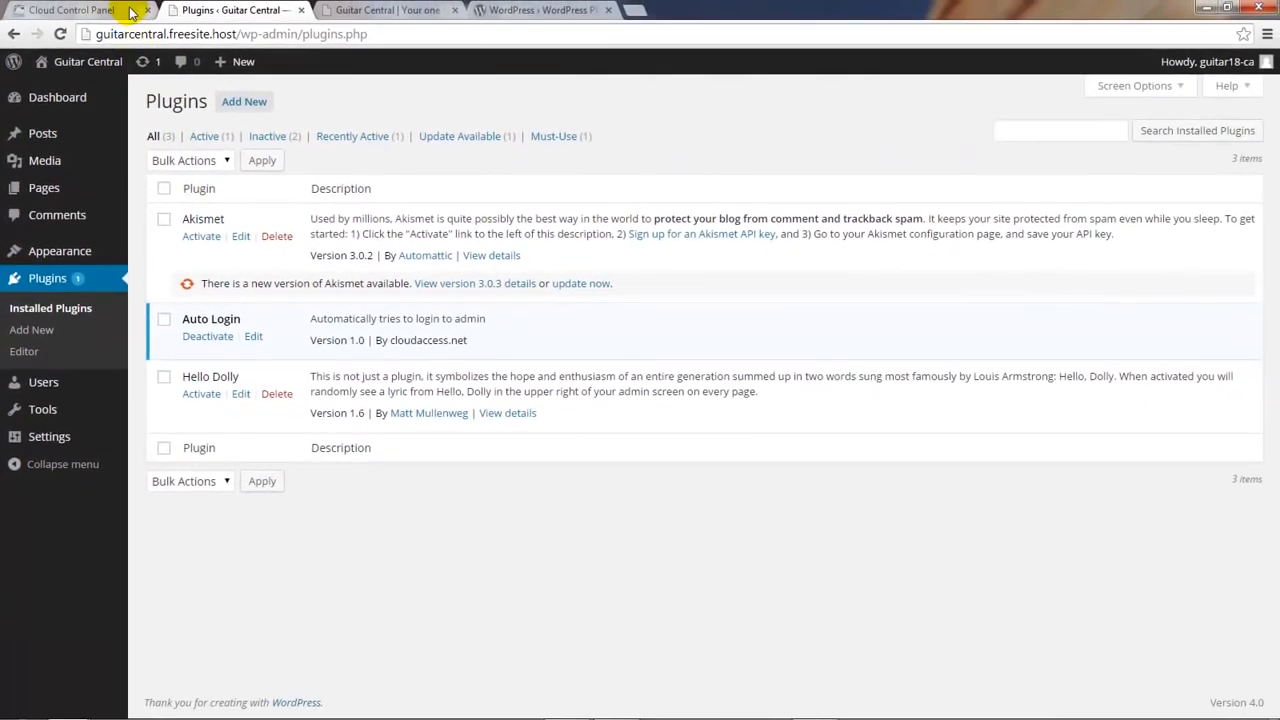
Step: Switch to the Cloud Control Panel and view the Application options for the guitarcentral.freesite.host site
{"action": "left_click", "coordinate": [131, 12]}
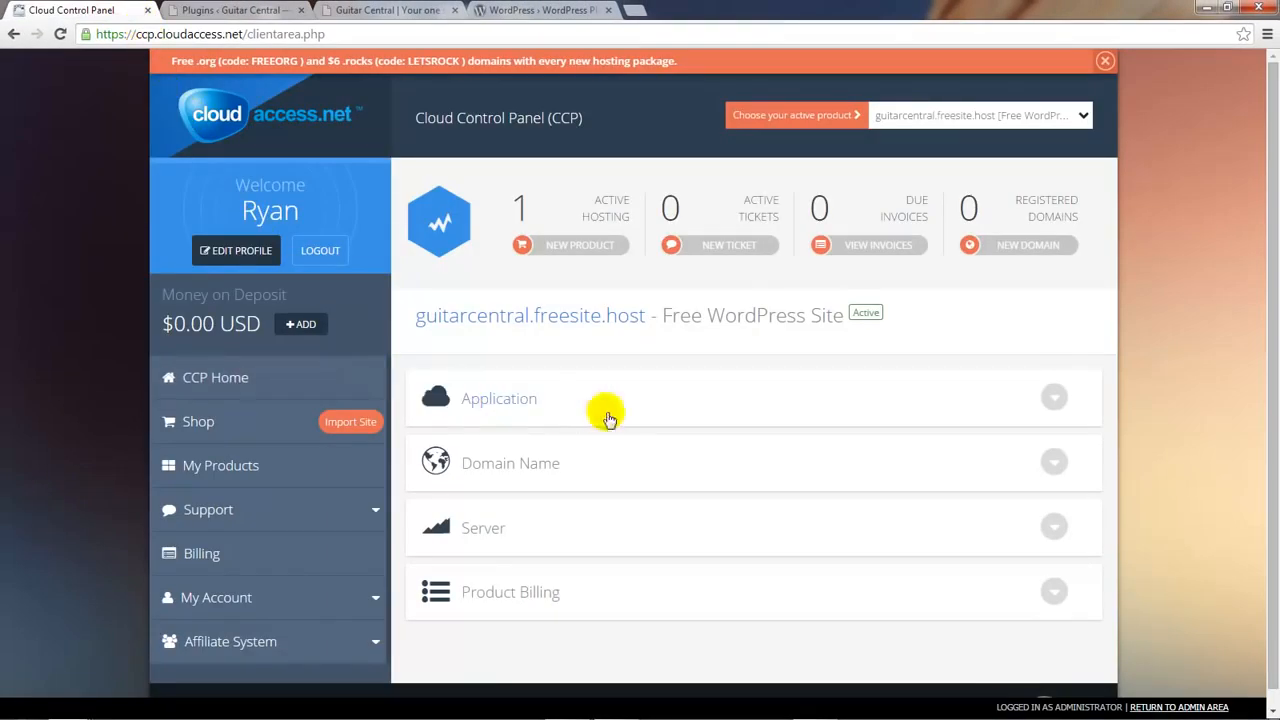
{"action": "left_click", "coordinate": [1054, 398]}
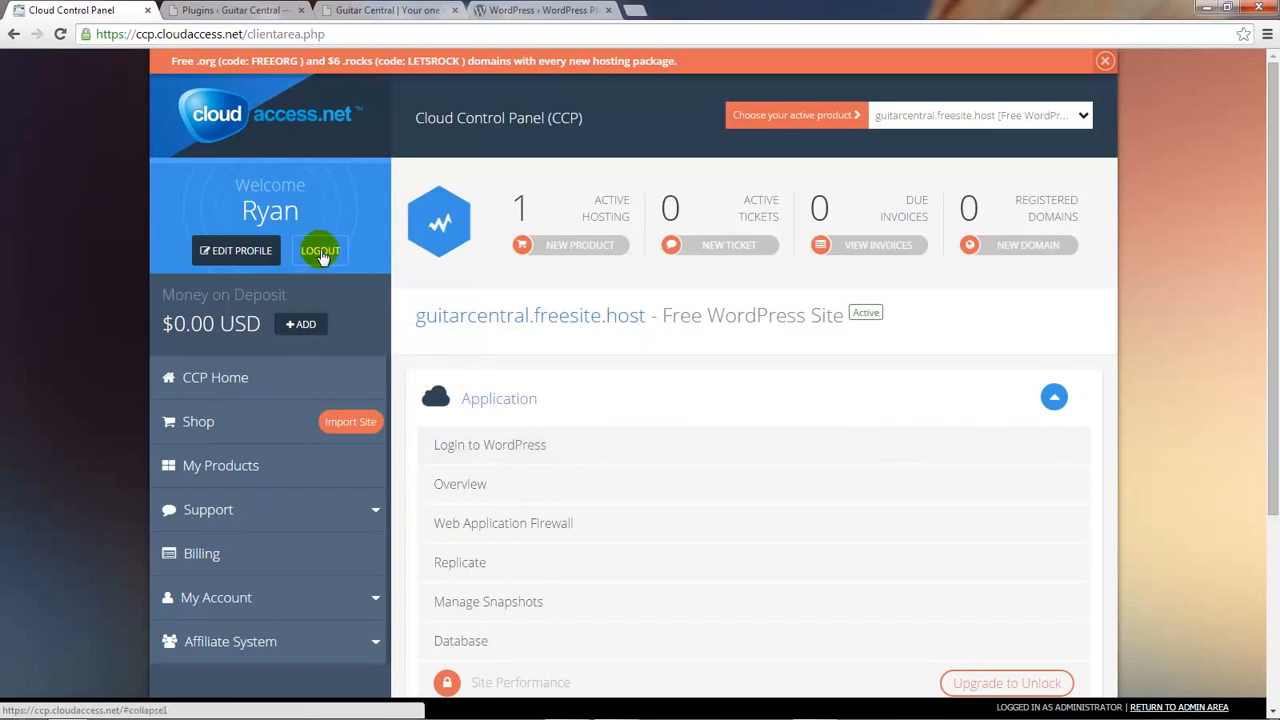
Step: Return to the site's installed plugins and activate the Hello Dolly plugin
{"action": "left_click", "coordinate": [212, 12]}
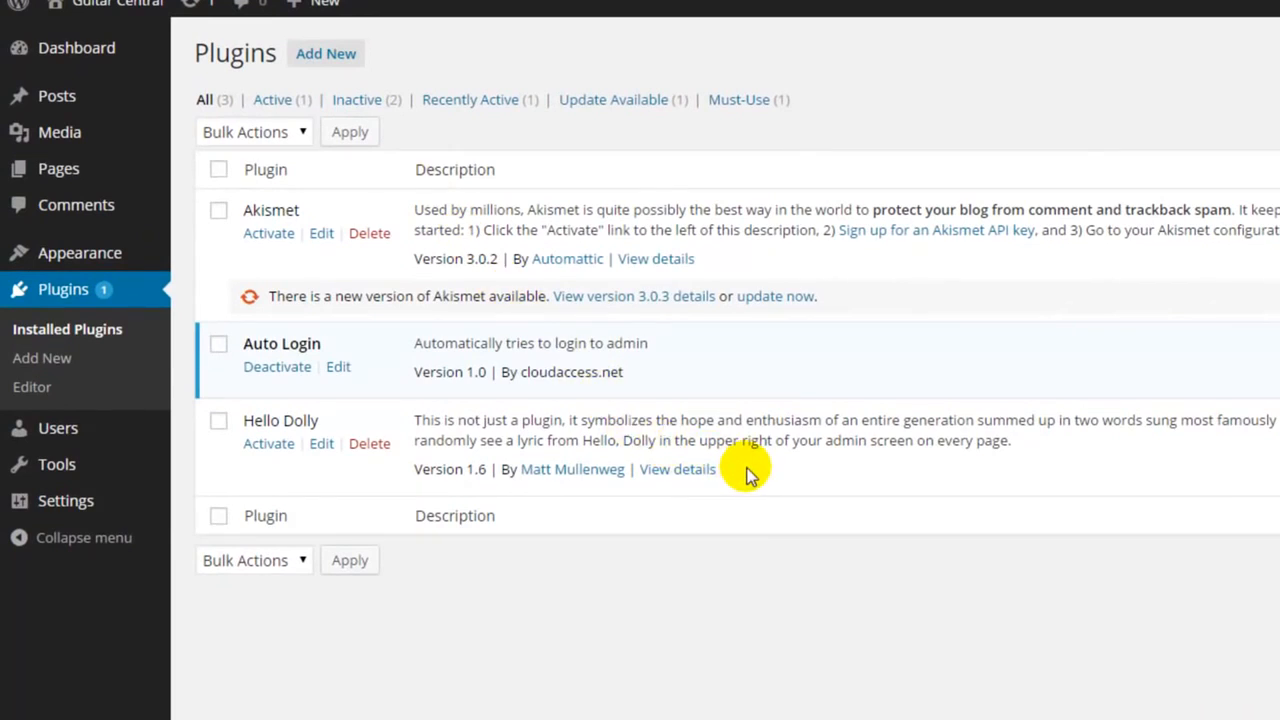
{"action": "left_click", "coordinate": [264, 448]}
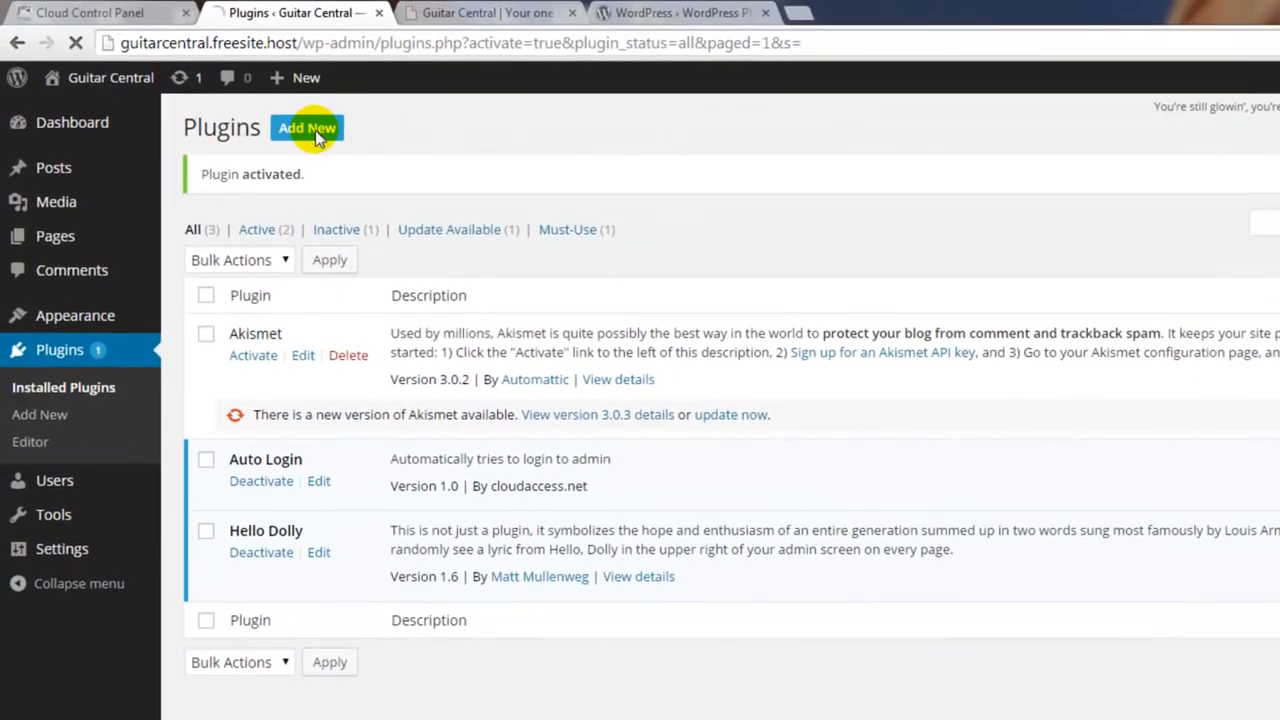
Step: Open the page for adding new plugins and look at the WordPress.org Plugin Directory
{"action": "left_click", "coordinate": [312, 130]}
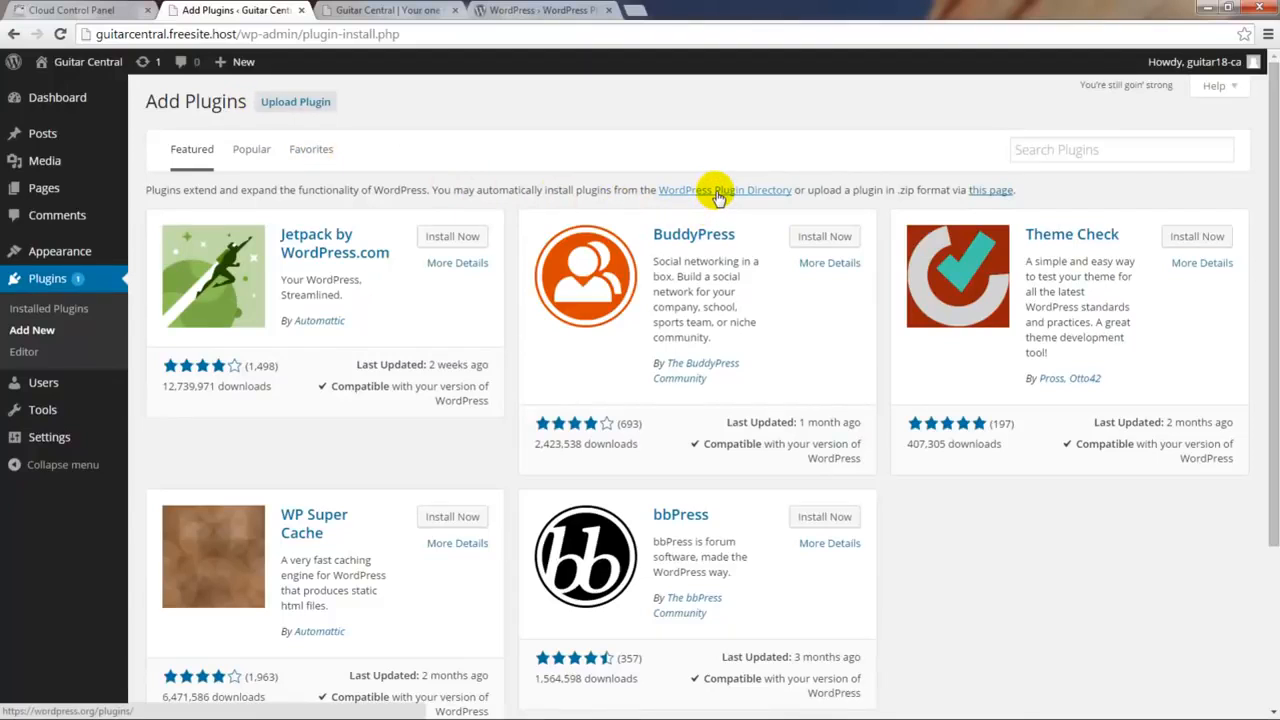
{"action": "left_click", "coordinate": [537, 12]}
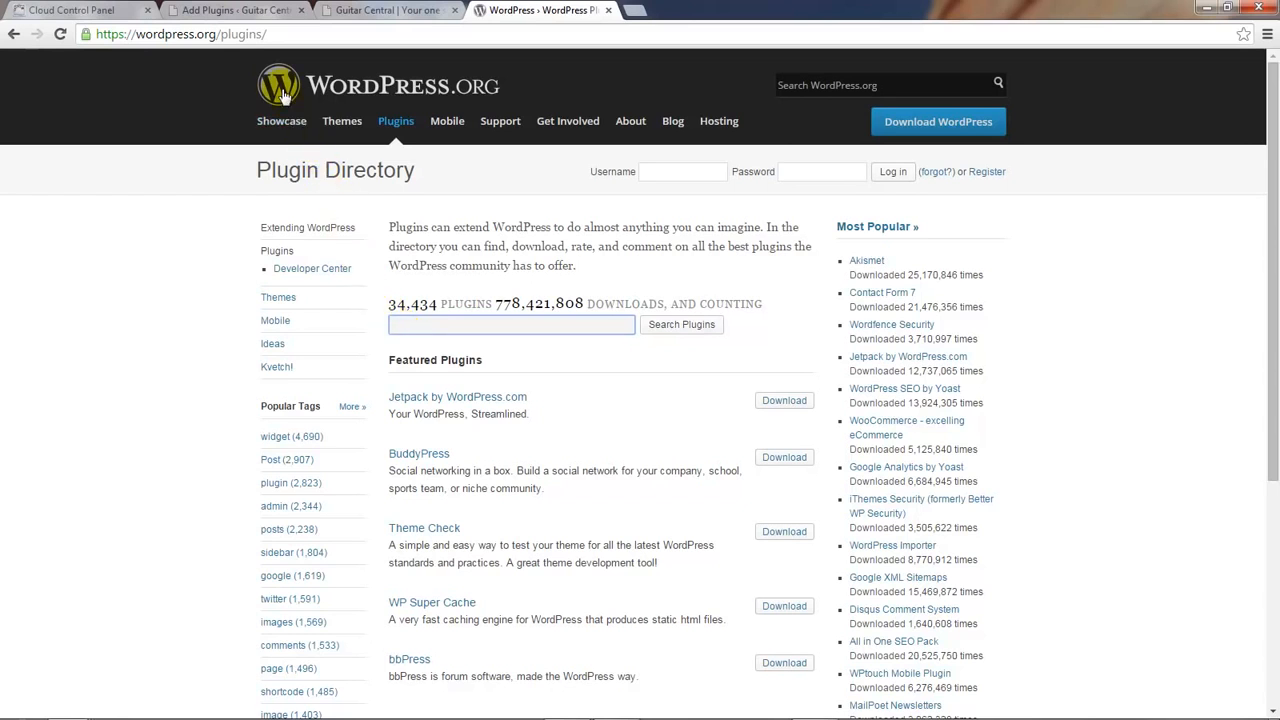
{"action": "left_click", "coordinate": [249, 11]}
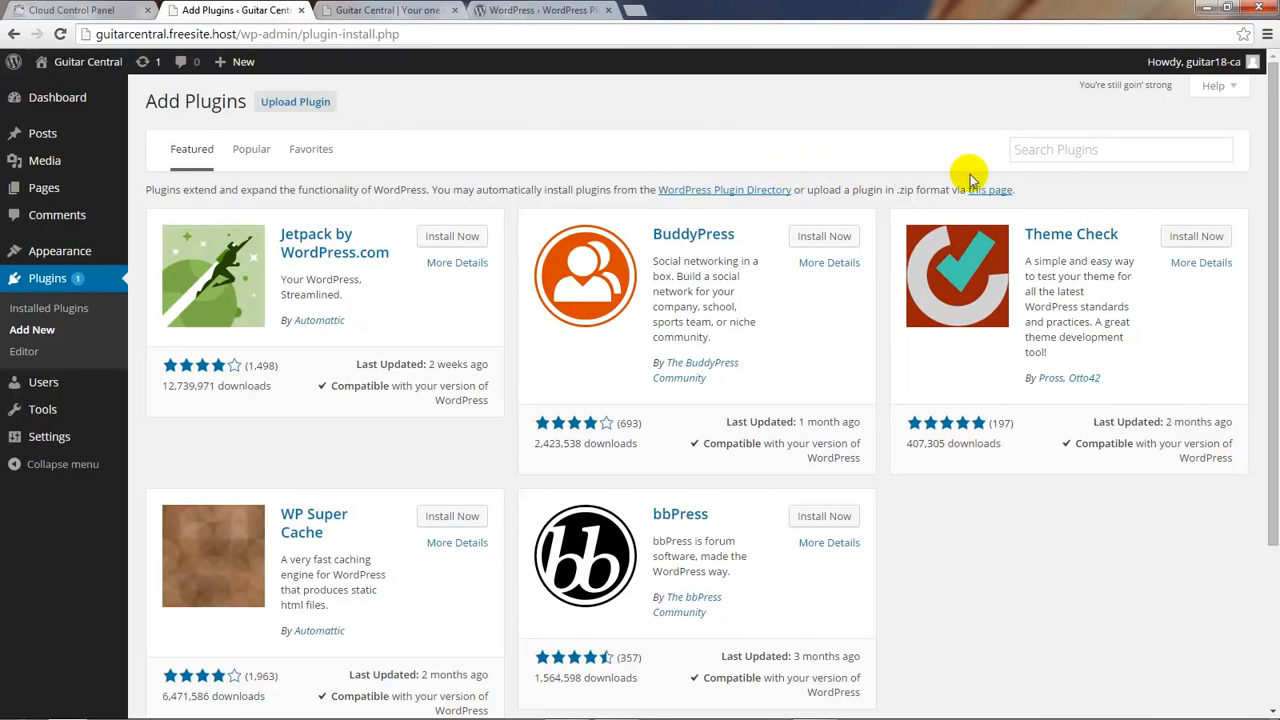
Step: Search the available plugins for "Grunion Contact Form"
{"action": "left_click", "coordinate": [1017, 152]}
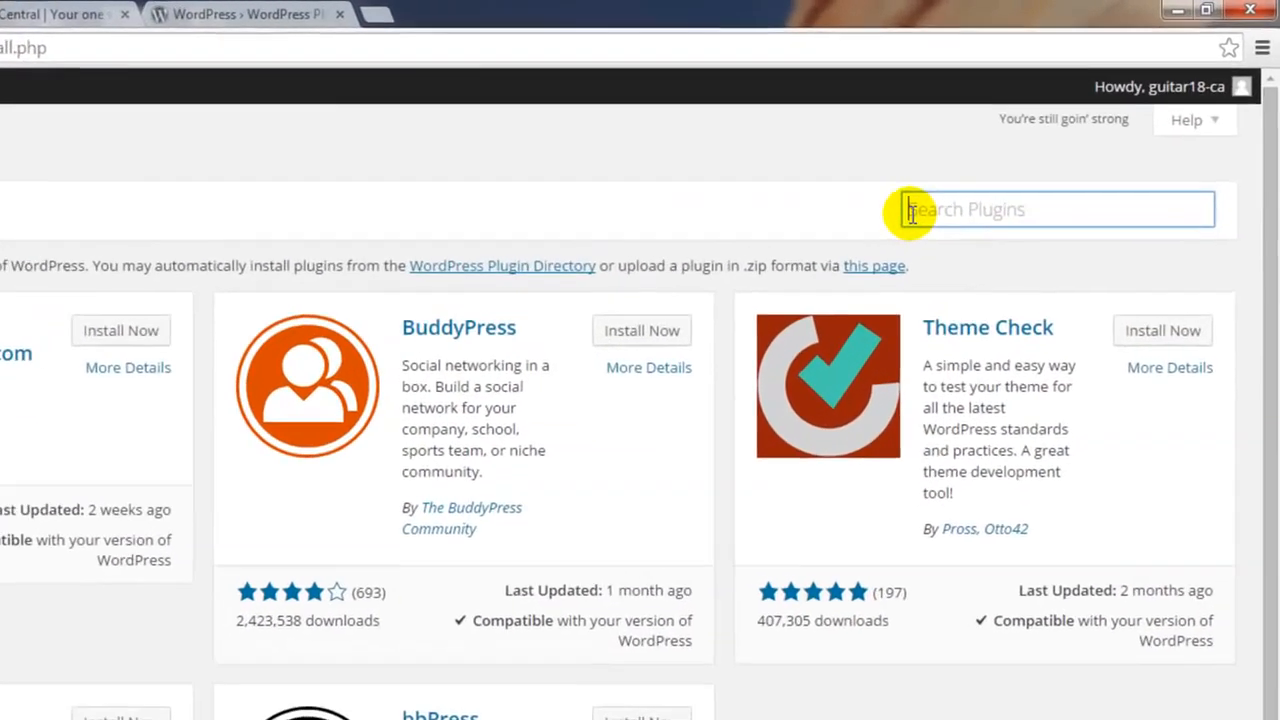
{"action": "type", "text": "grun"}
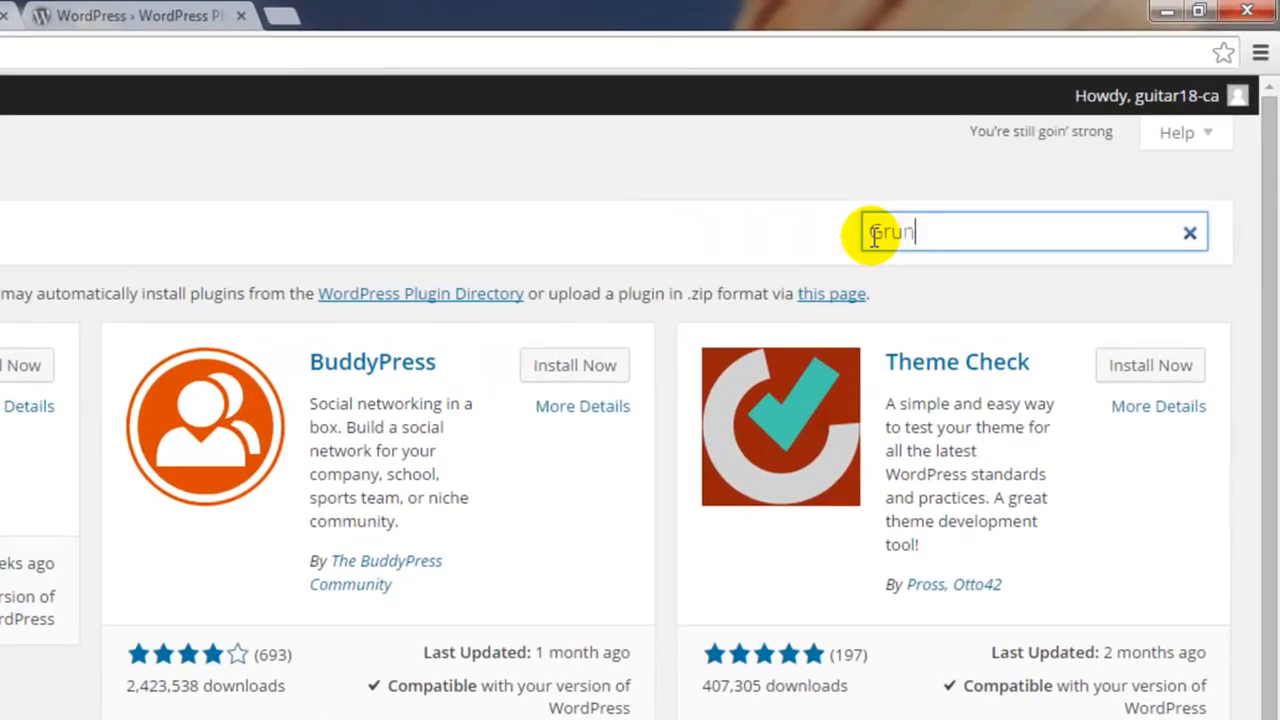
{"action": "type", "text": "ion Contac"}
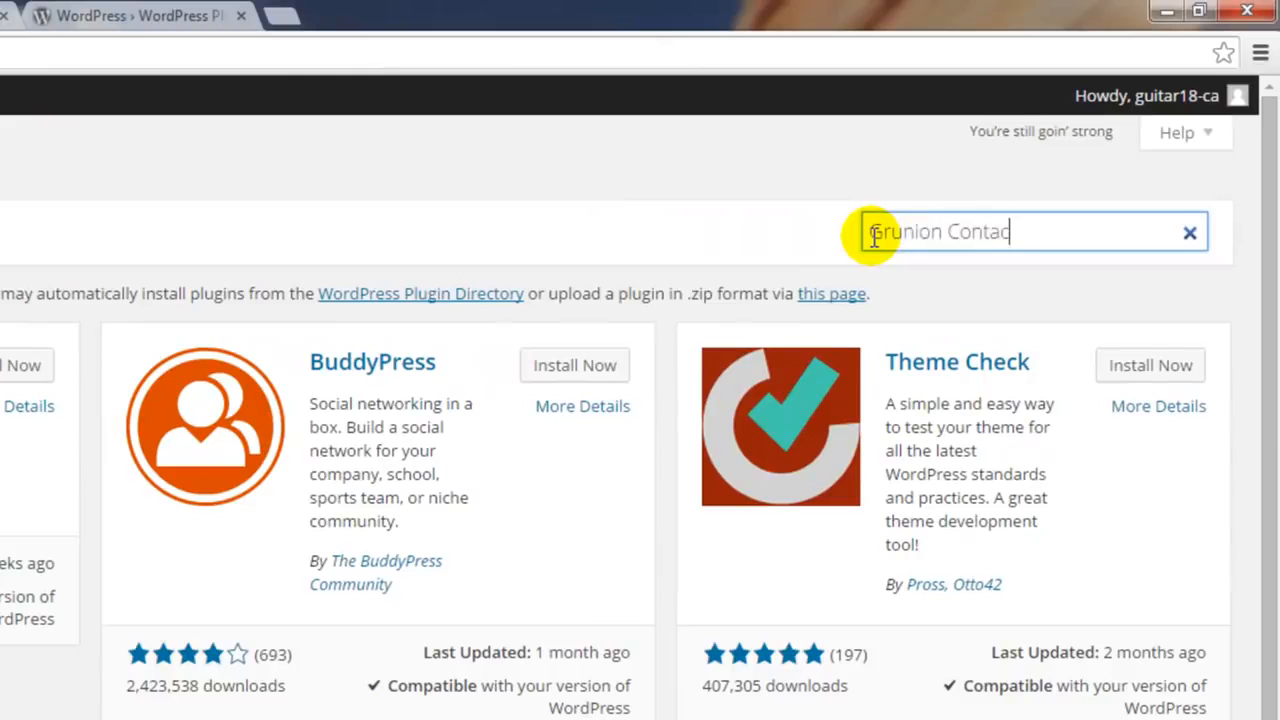
{"action": "type", "text": "t F"}
{"action": "type", "text": "oru"}
{"action": "type", "text": "m"}
{"action": "key", "text": "Return"}
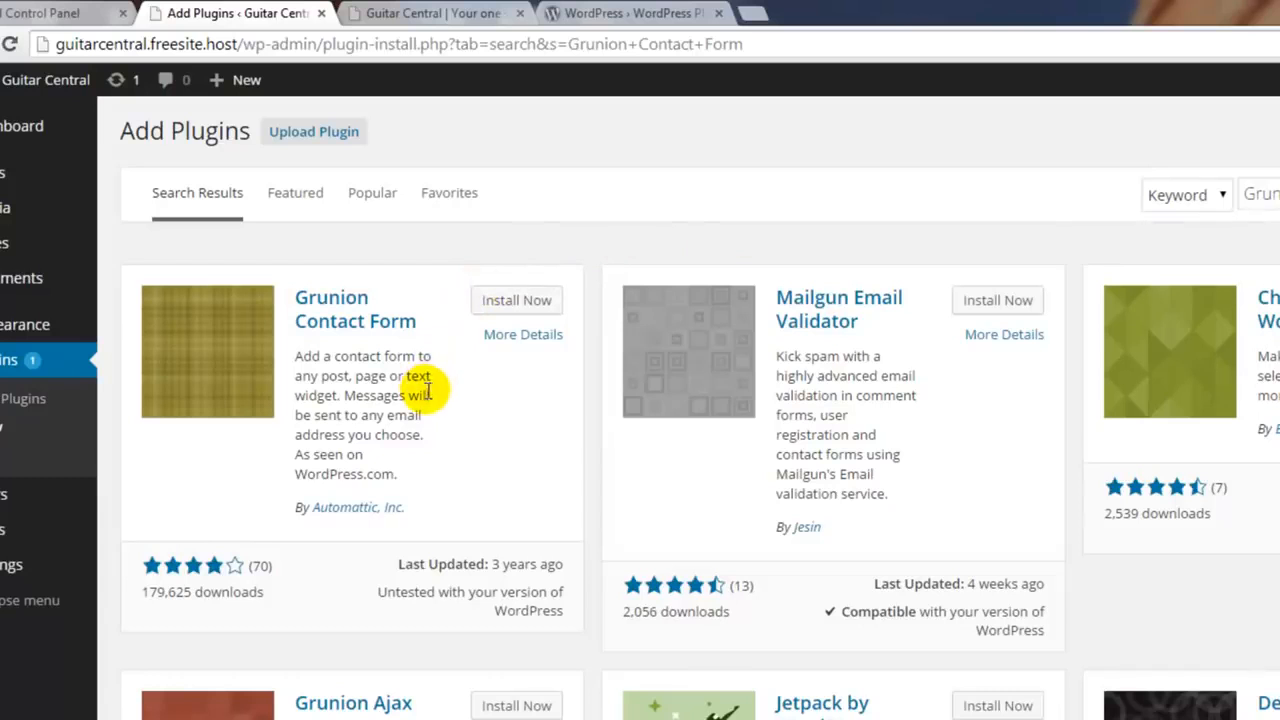
Step: Install the Grunion Contact Form plugin from the search results and activate it
{"action": "left_click", "coordinate": [527, 305]}
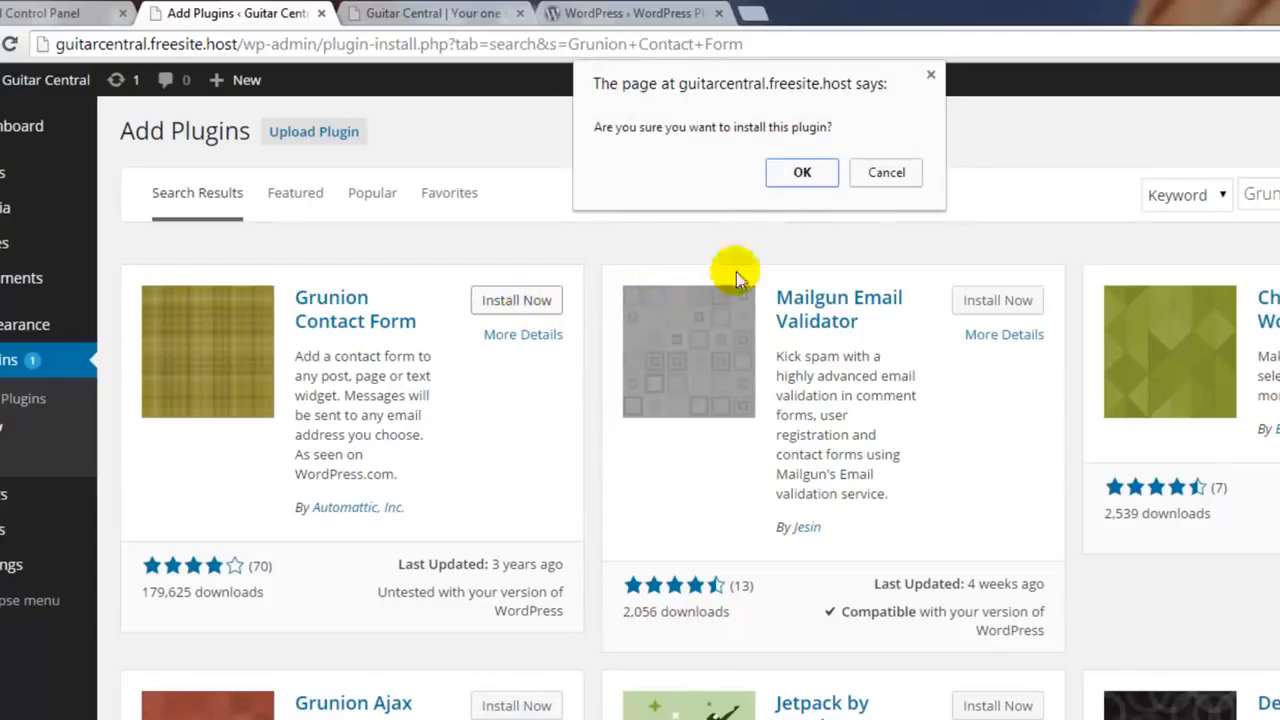
{"action": "left_click", "coordinate": [801, 173]}
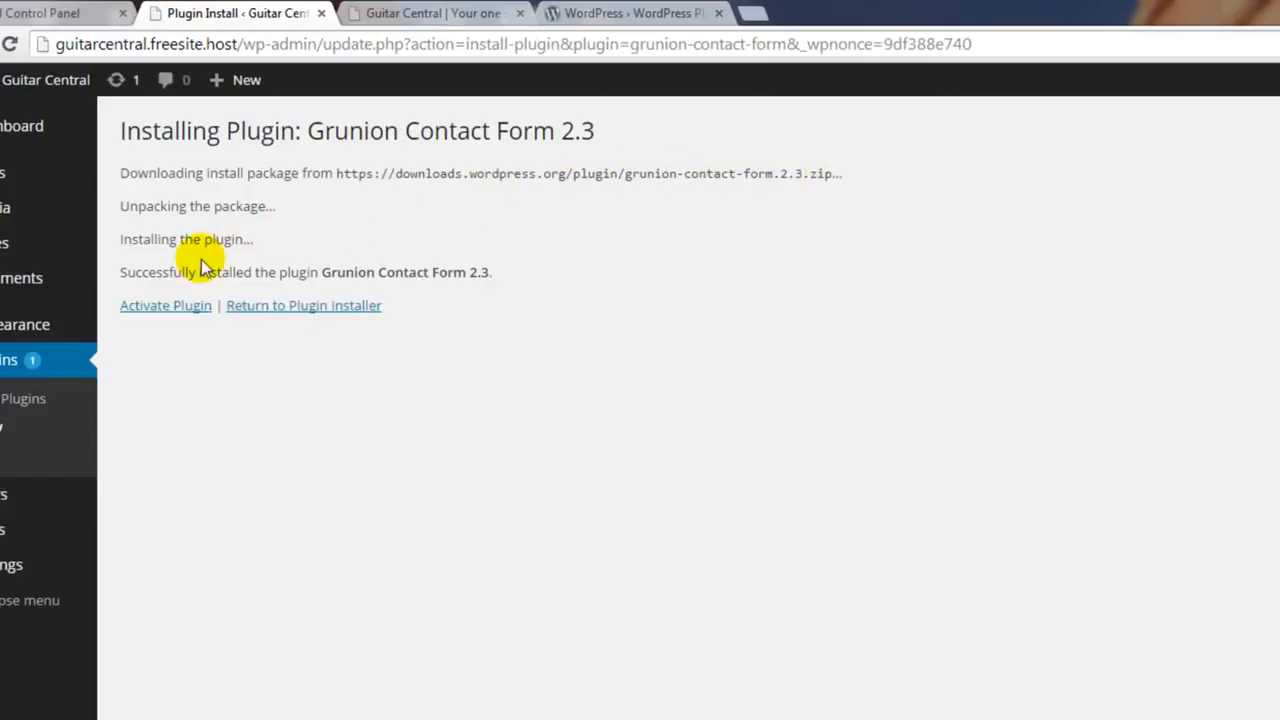
{"action": "left_click", "coordinate": [150, 310]}
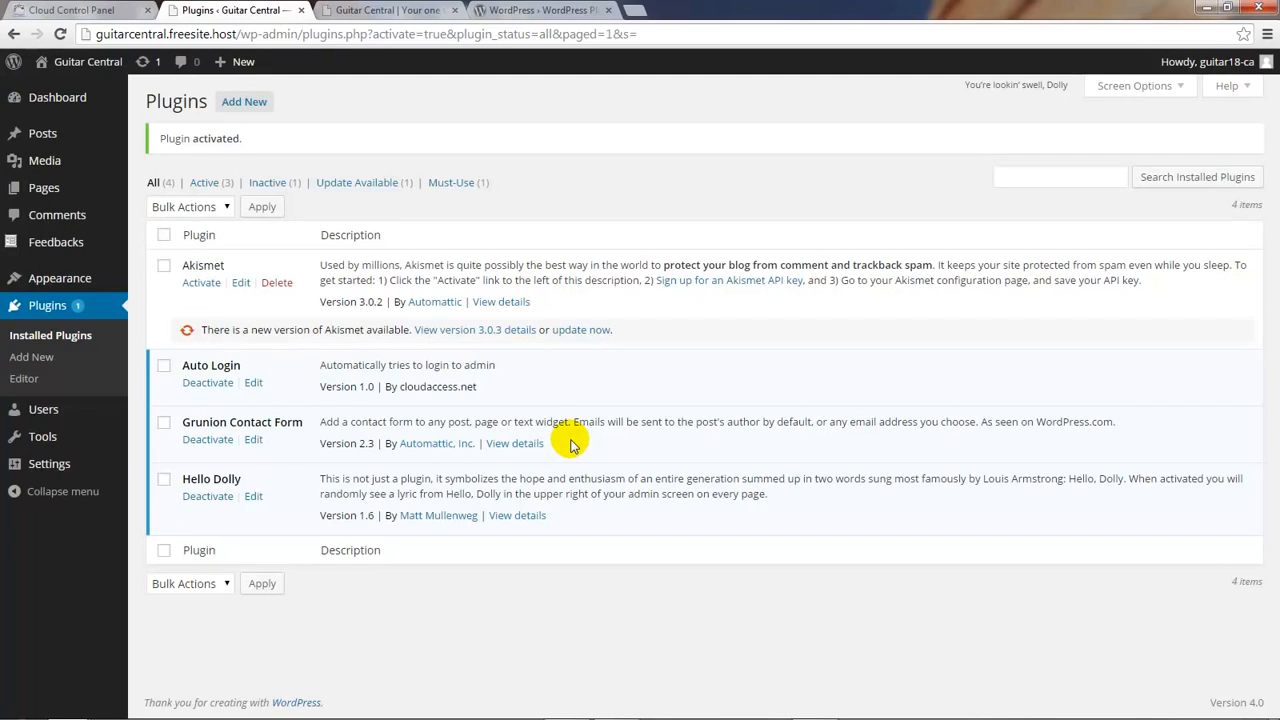
Step: Create a new page titled "Contact Us"
{"action": "mouse_move", "coordinate": [45, 197]}
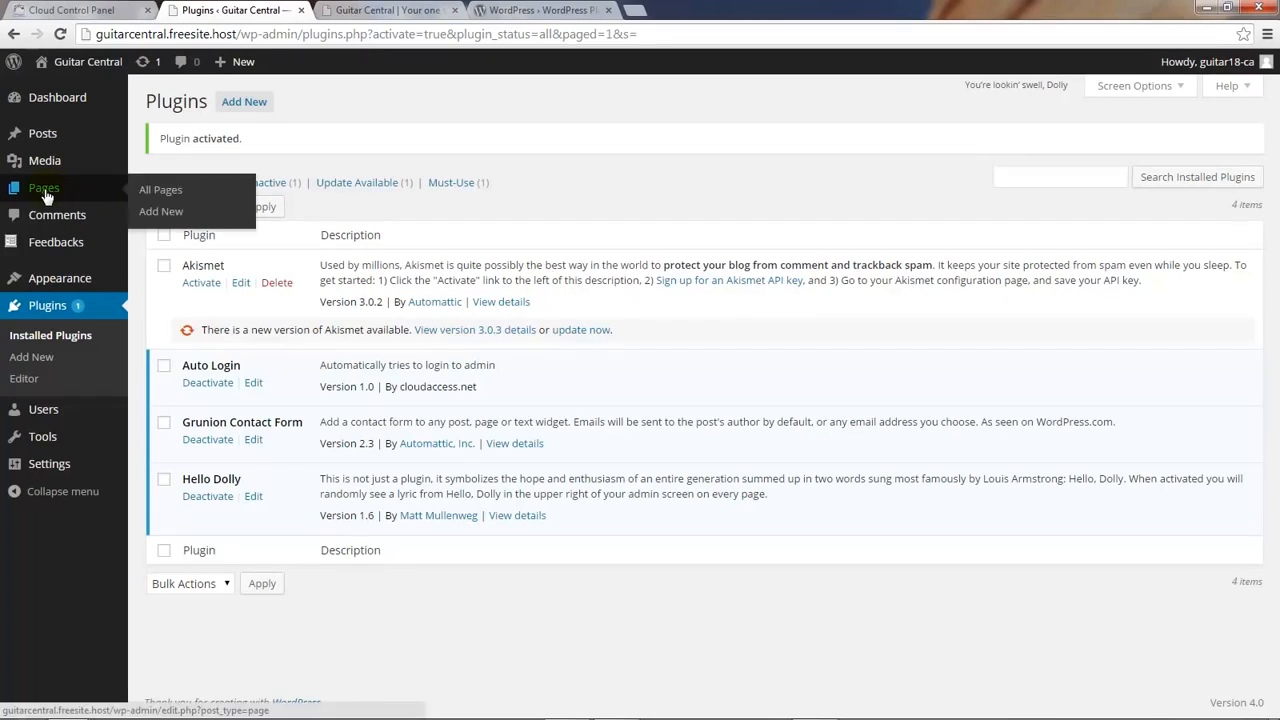
{"action": "left_click", "coordinate": [45, 197]}
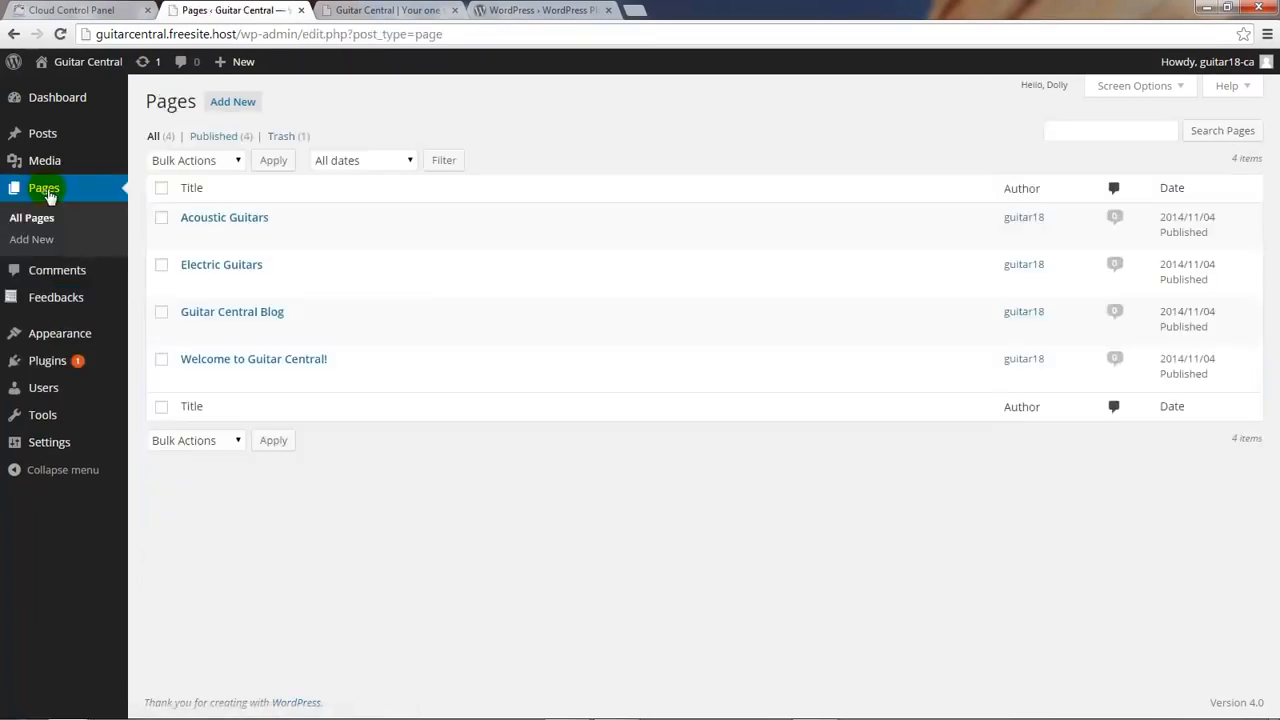
{"action": "left_click", "coordinate": [247, 106]}
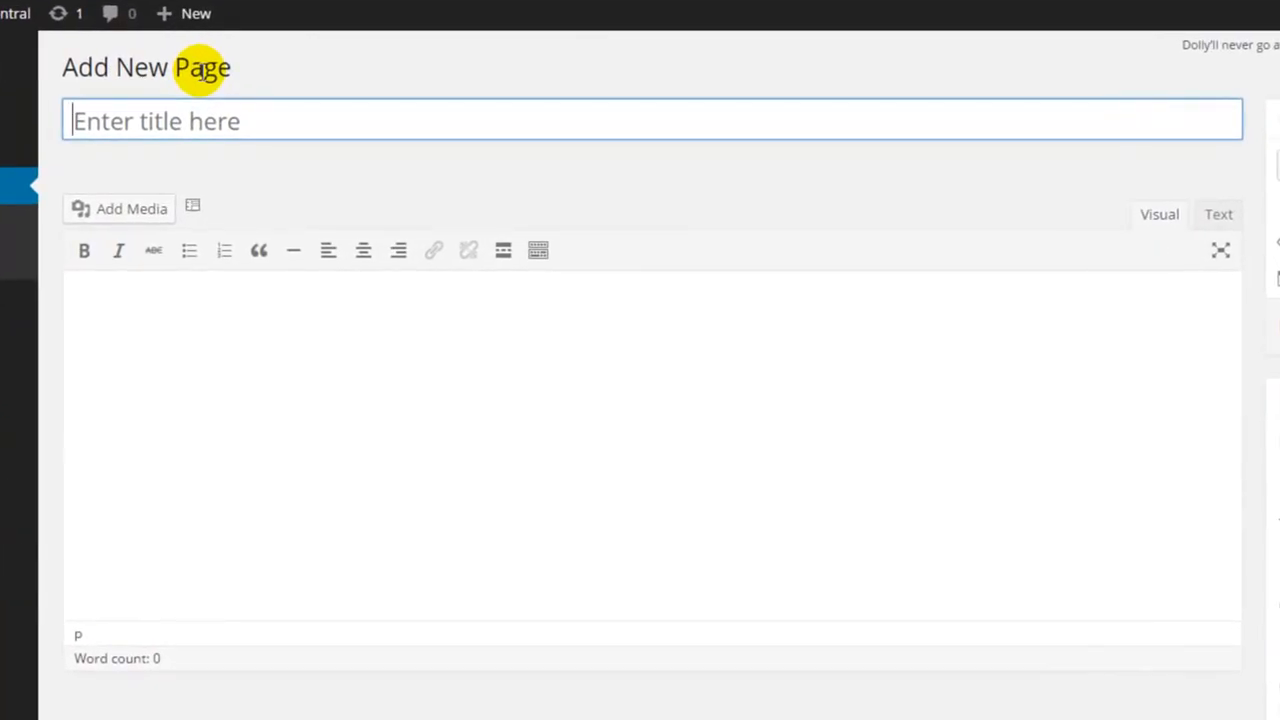
{"action": "left_click", "coordinate": [179, 116]}
{"action": "type", "text": "C"}
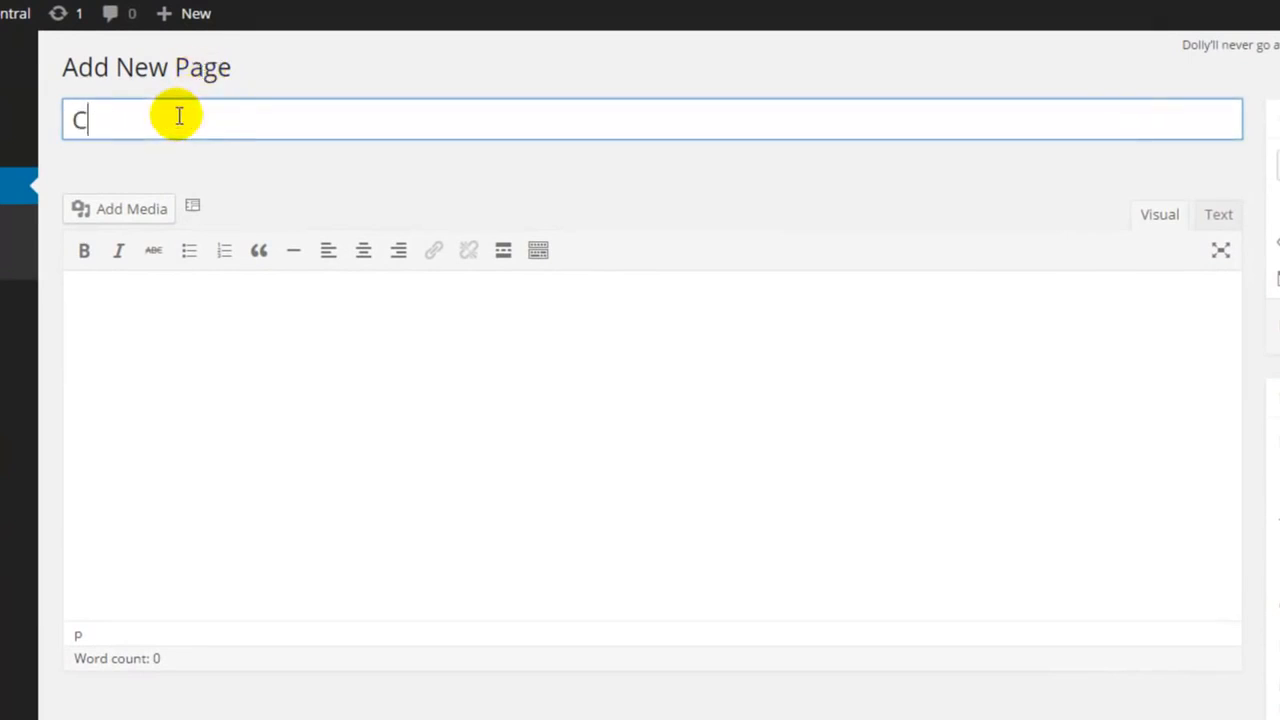
{"action": "type", "text": "ontact Us"}
Step: Start a custom form for the page, moving its Website field above Email and removing that Website field
{"action": "left_click", "coordinate": [192, 210]}
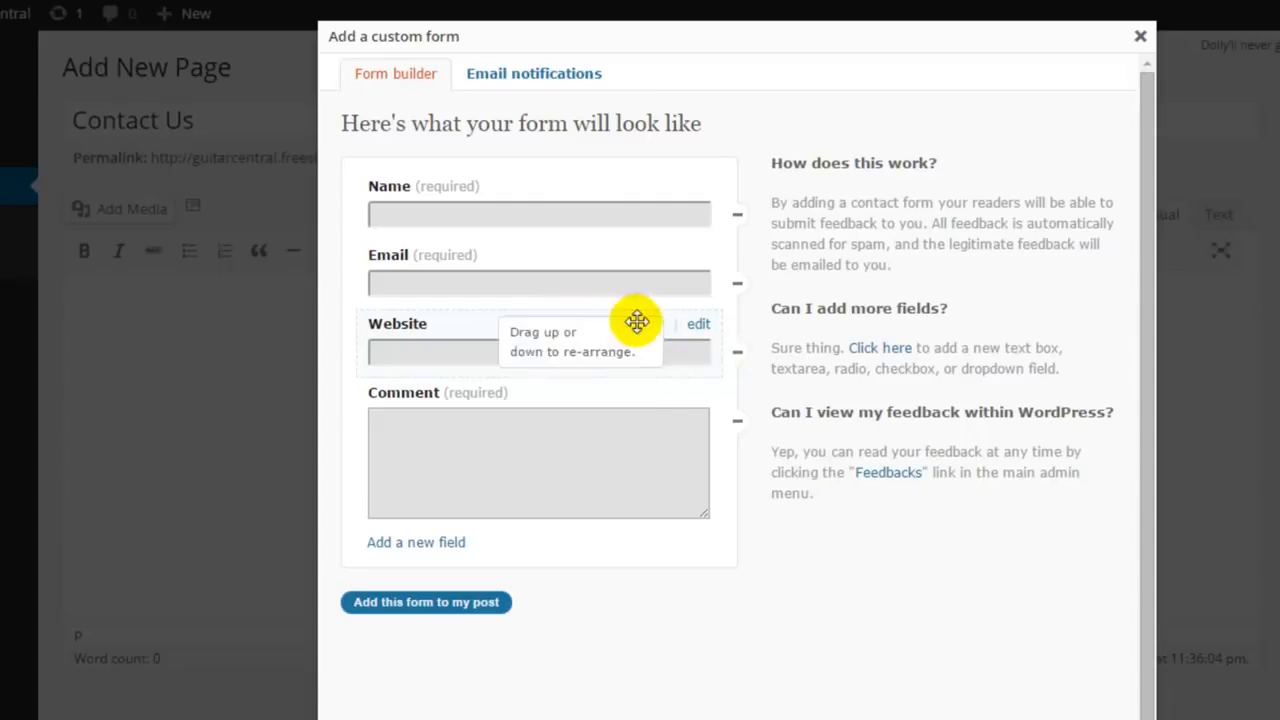
{"action": "left_click_drag", "start_coordinate": [637, 321], "coordinate": [639, 255]}
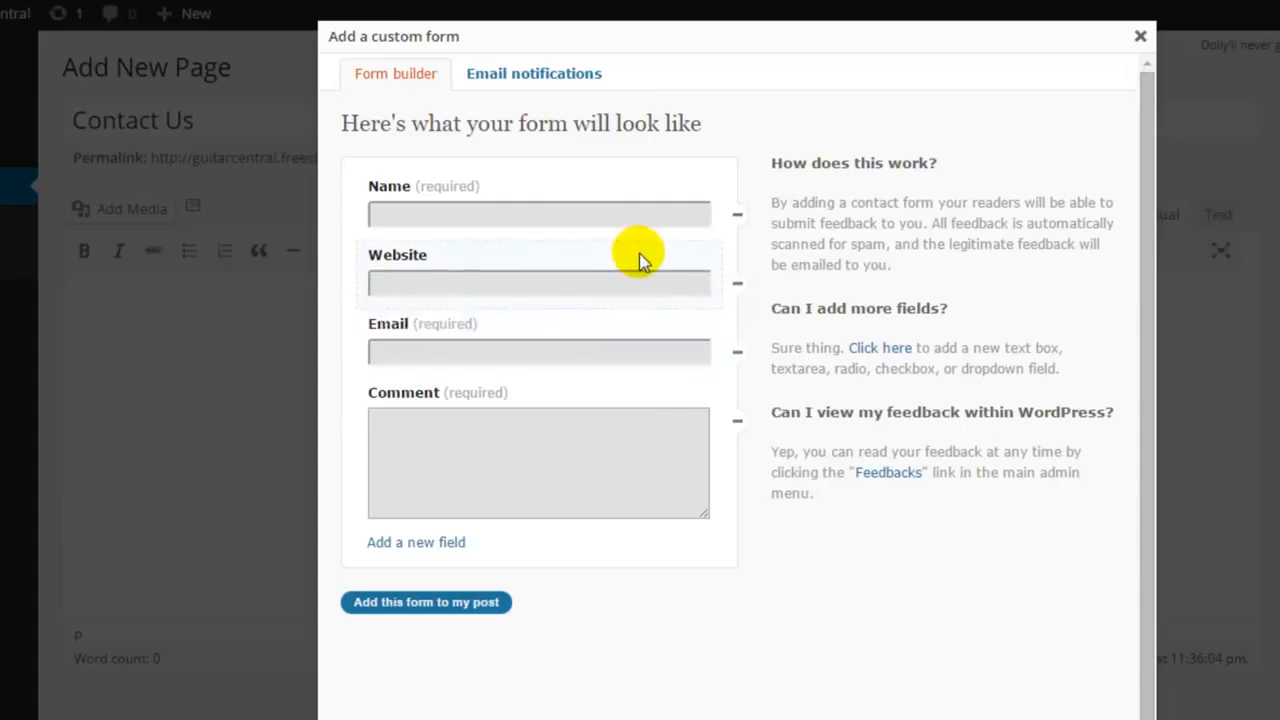
{"action": "left_click", "coordinate": [737, 290]}
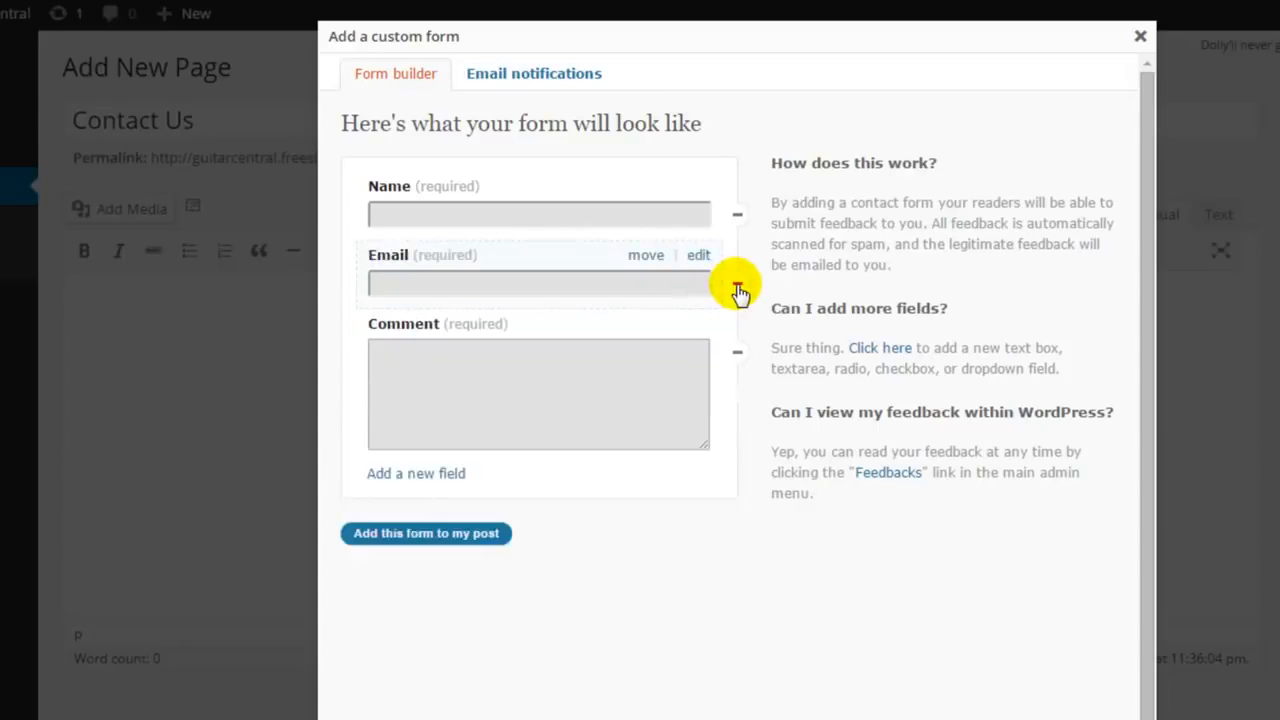
Step: Add a new field labelled "Playing ability" to the form and set its field type to Radio
{"action": "left_click", "coordinate": [426, 476]}
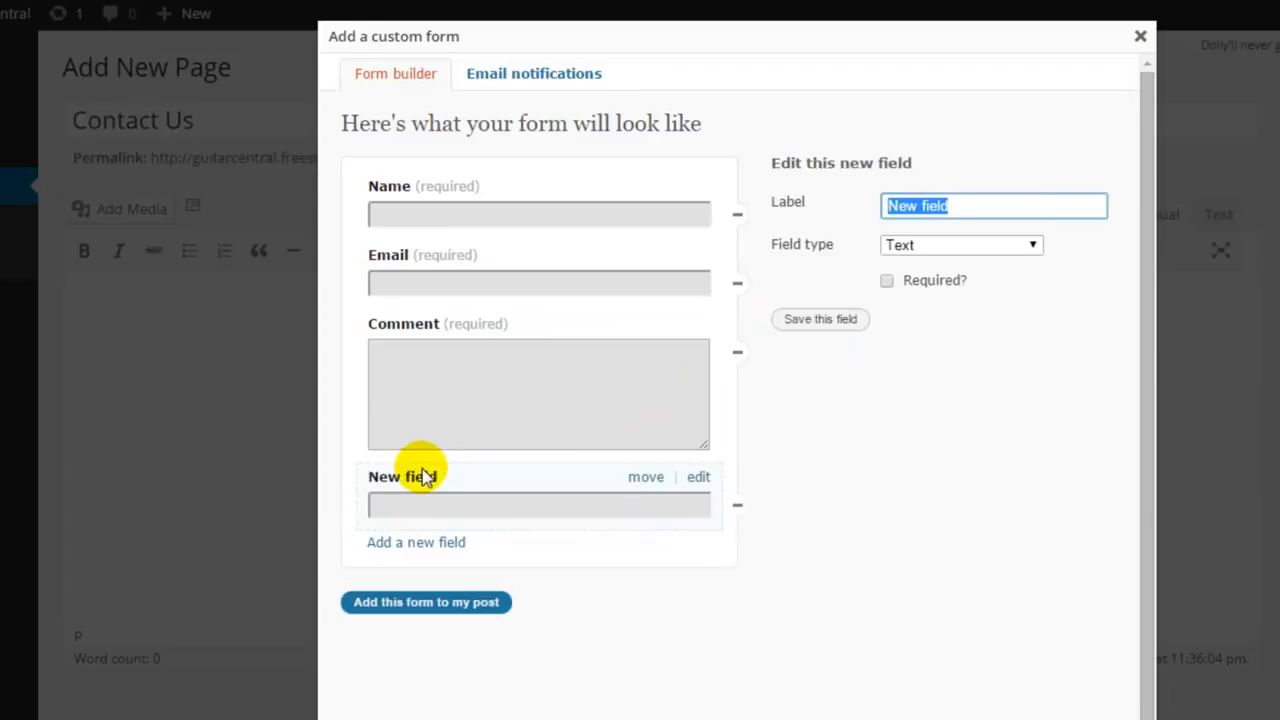
{"action": "left_click", "coordinate": [952, 205]}
{"action": "left_click_drag", "start_coordinate": [945, 203], "coordinate": [886, 214]}
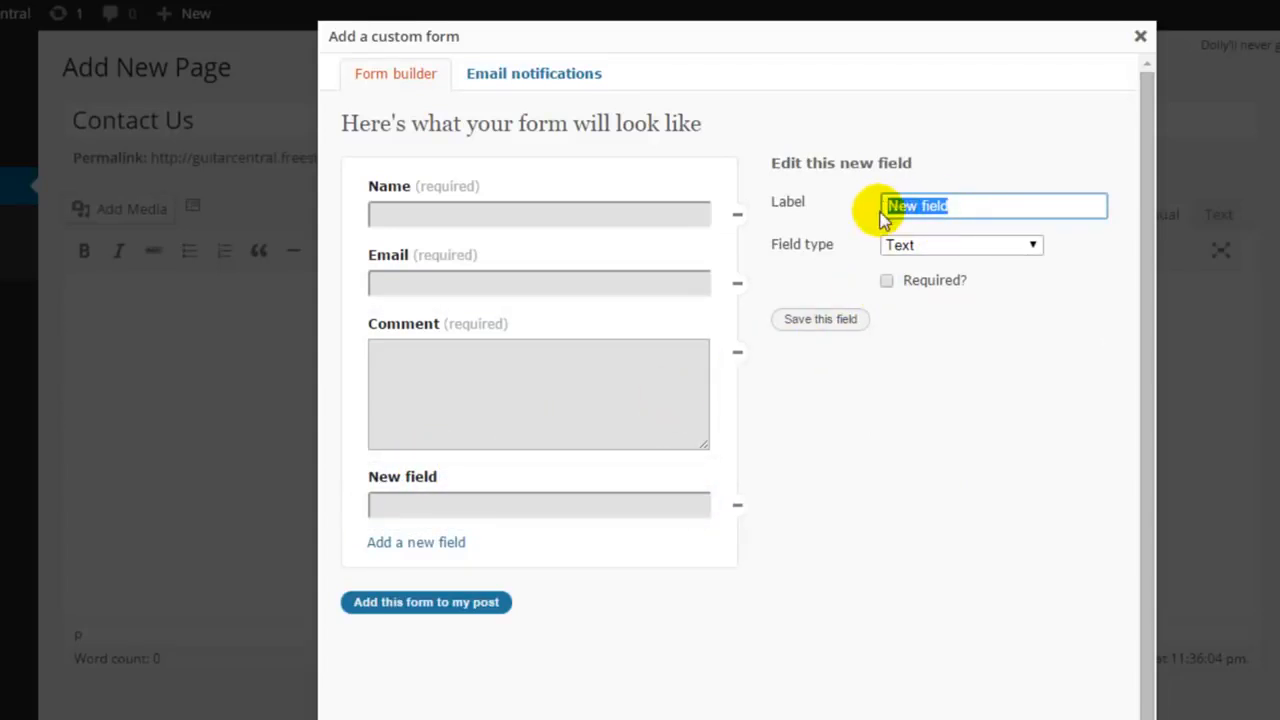
{"action": "type", "text": "Pl"}
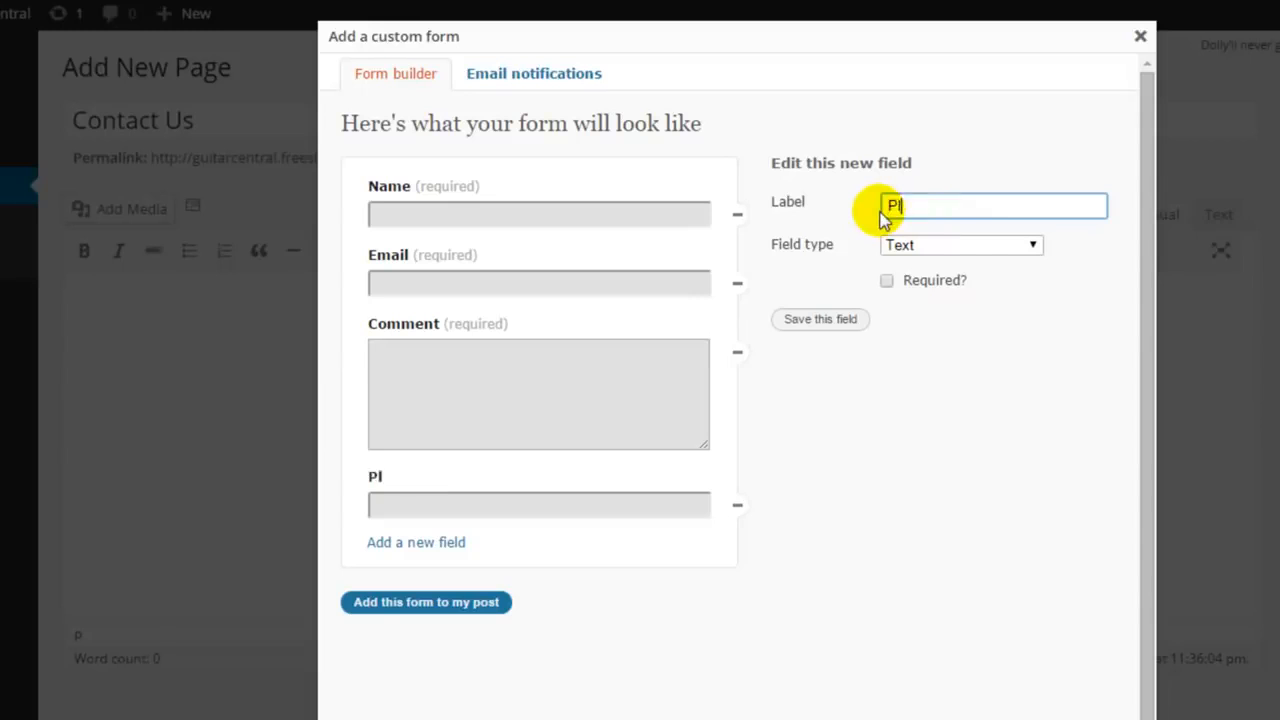
{"action": "type", "text": "aying ability"}
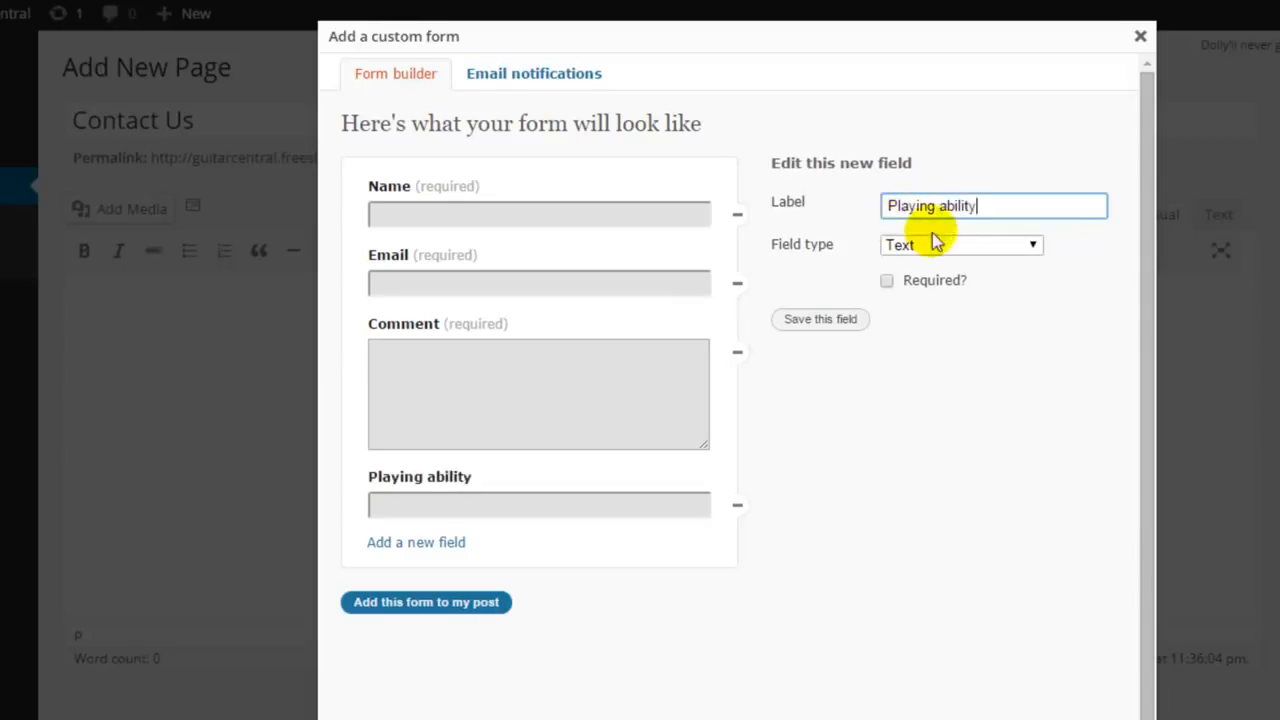
{"action": "left_click", "coordinate": [1032, 248]}
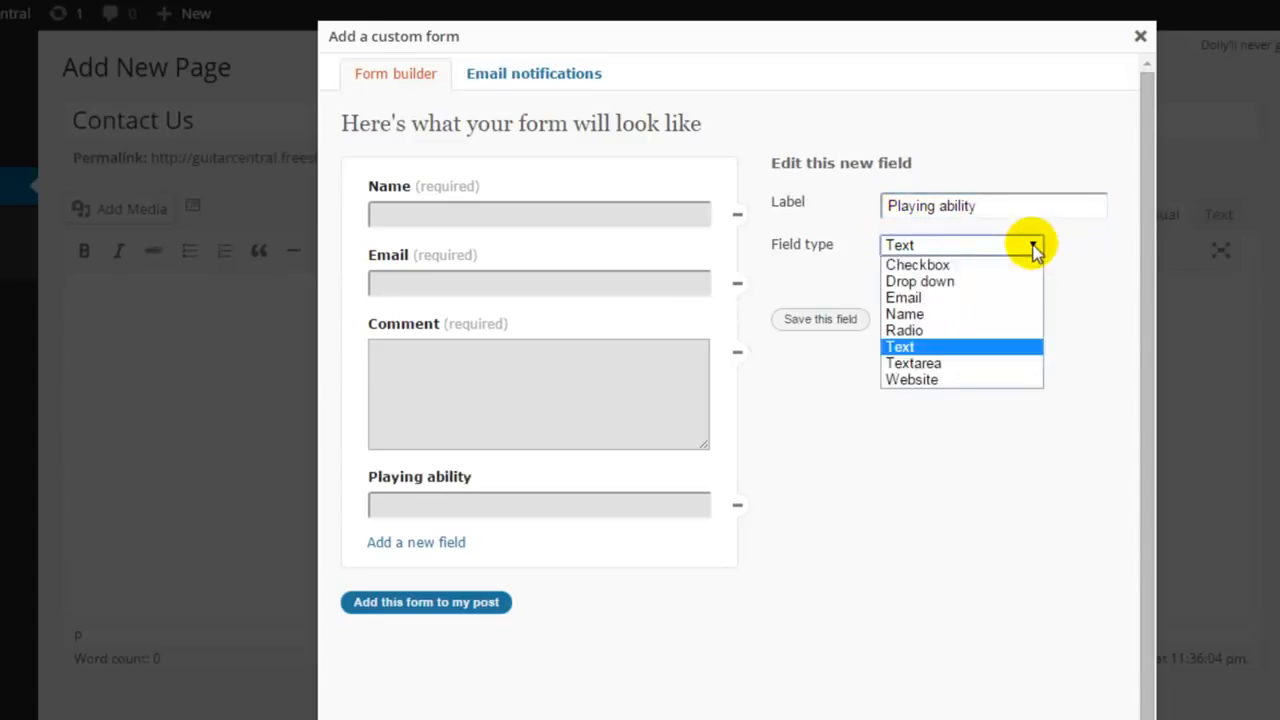
{"action": "left_click", "coordinate": [922, 331]}
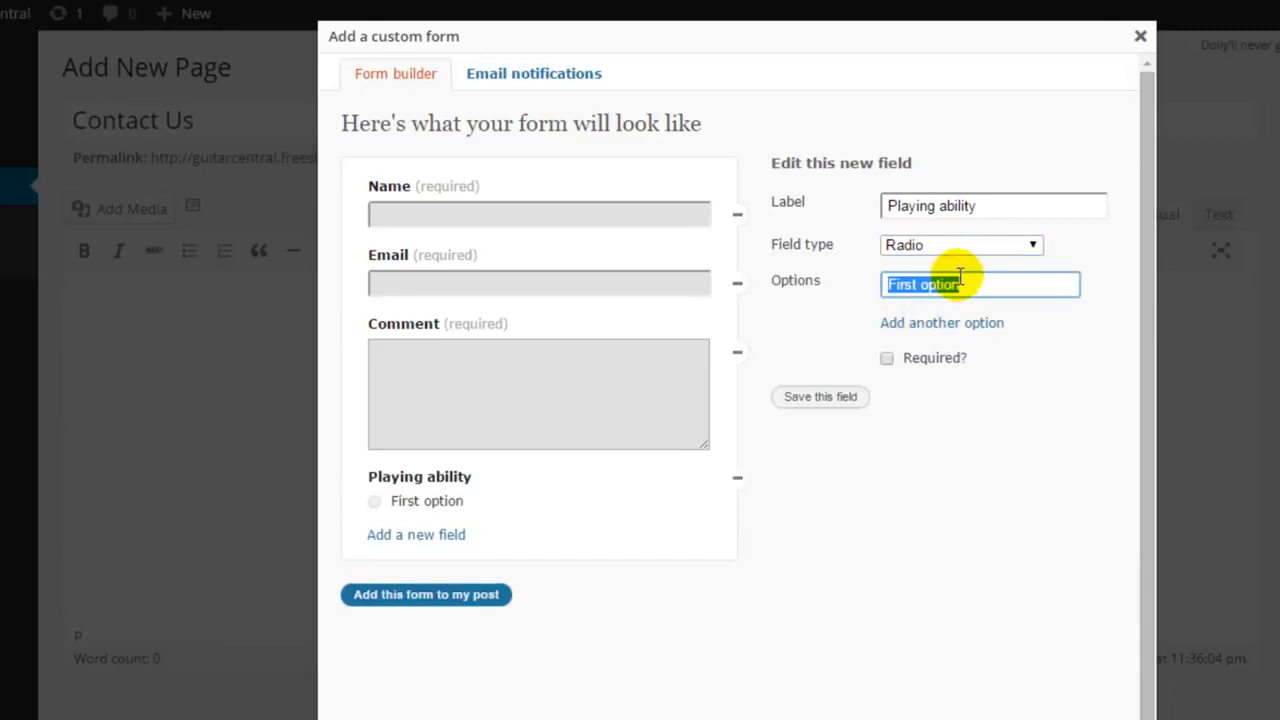
Step: Give the Playing ability field the options Beginner, Intermediate and Advanced, and save the field
{"action": "type", "text": "Beginner"}
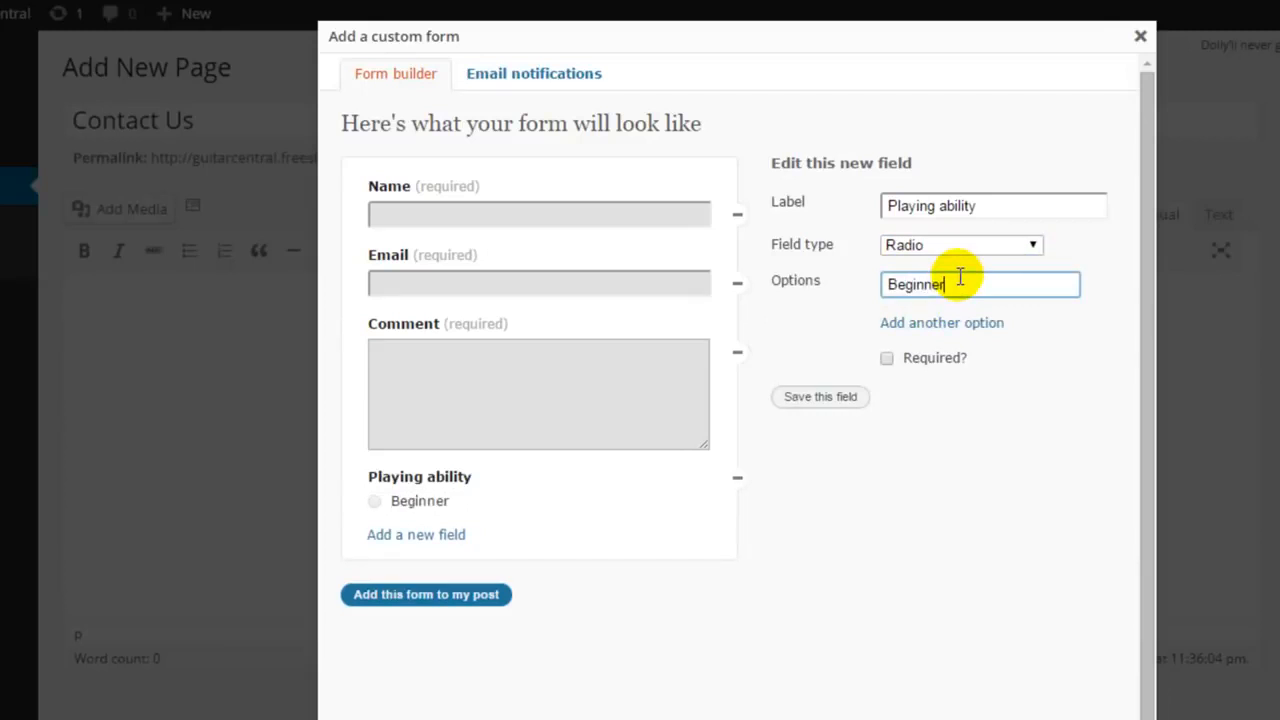
{"action": "left_click", "coordinate": [960, 323]}
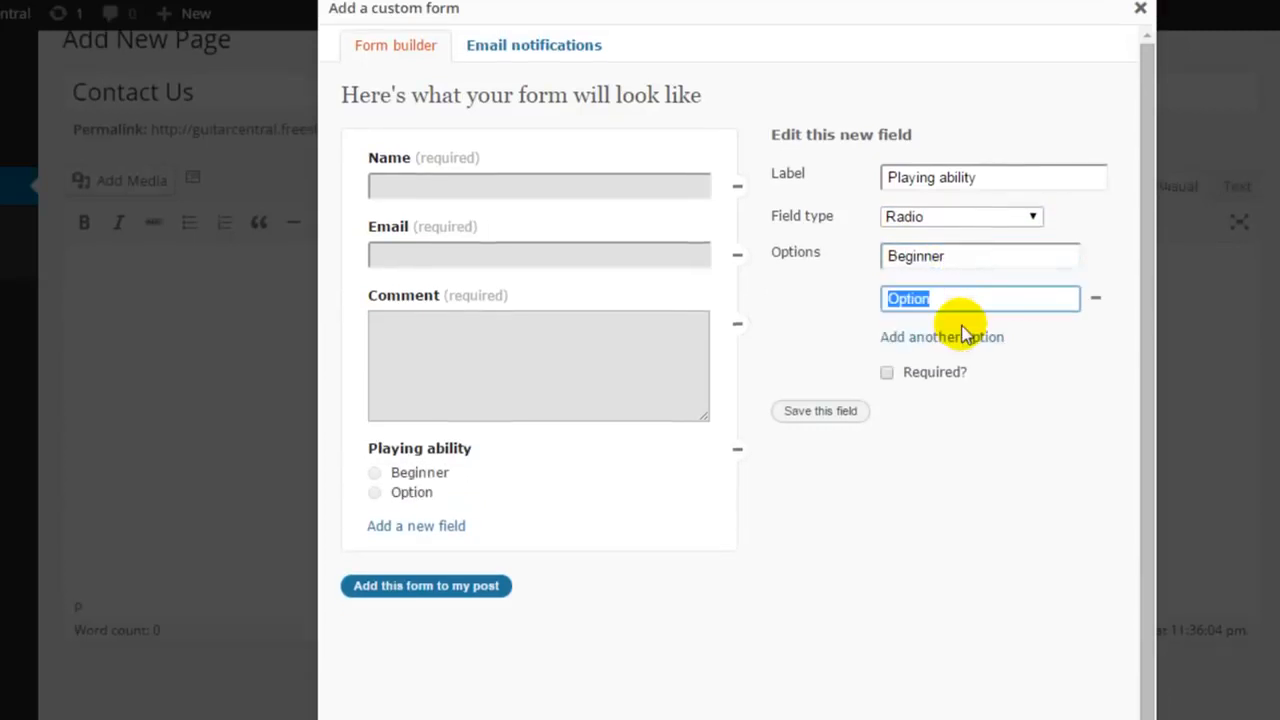
{"action": "type", "text": "Intermediate"}
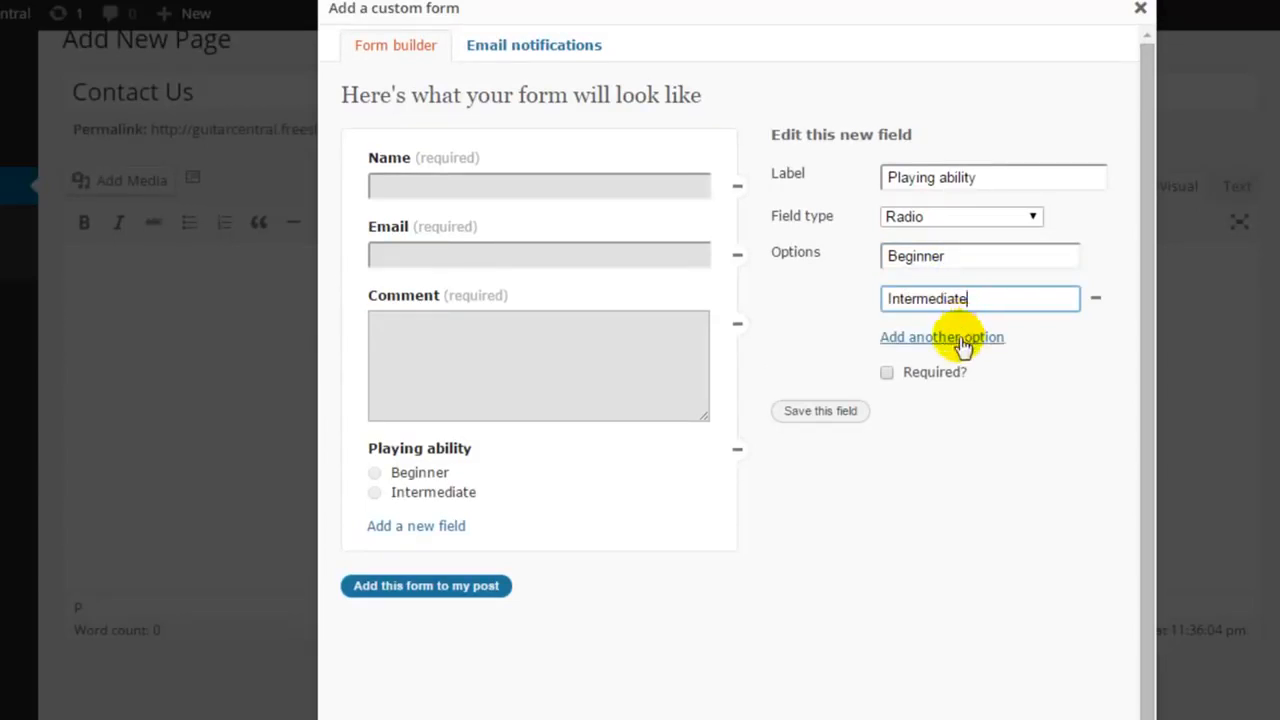
{"action": "left_click", "coordinate": [960, 337]}
{"action": "type", "text": "Advanced"}
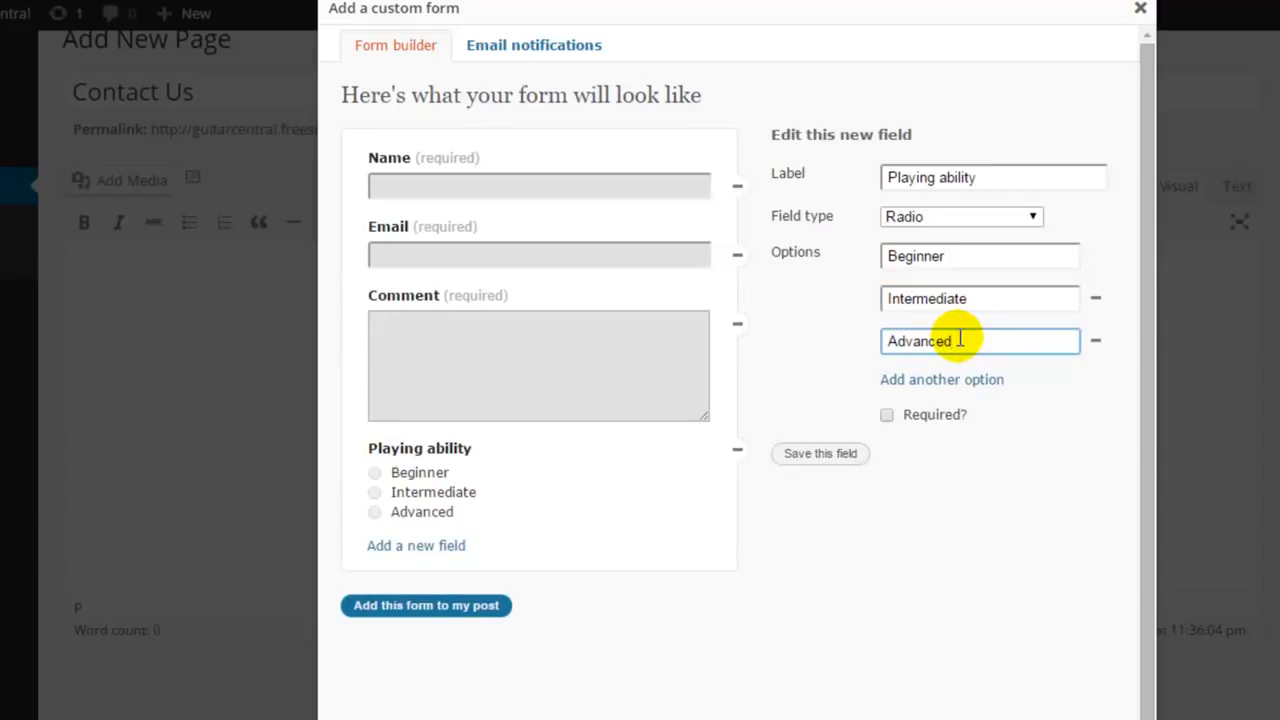
{"action": "left_click", "coordinate": [822, 456]}
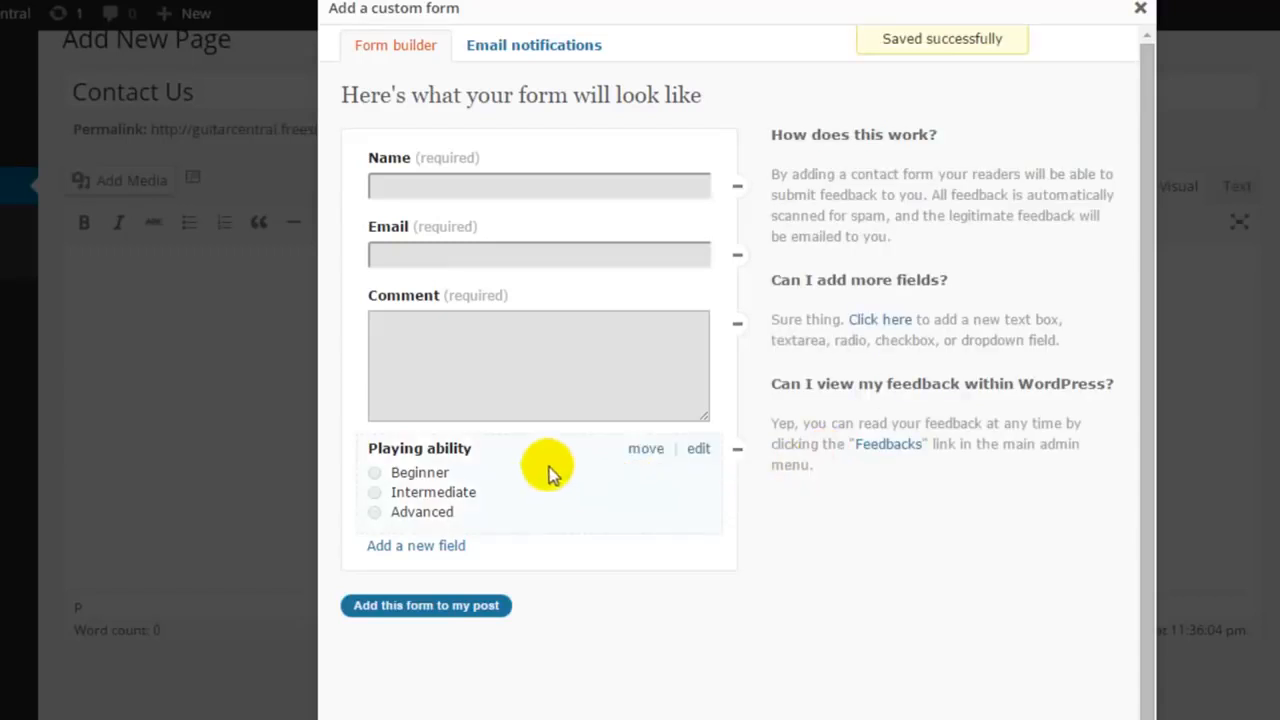
Step: Move the Playing ability field above Comment, add the form to the Contact Us page and publish the page
{"action": "left_click_drag", "start_coordinate": [635, 454], "coordinate": [650, 313]}
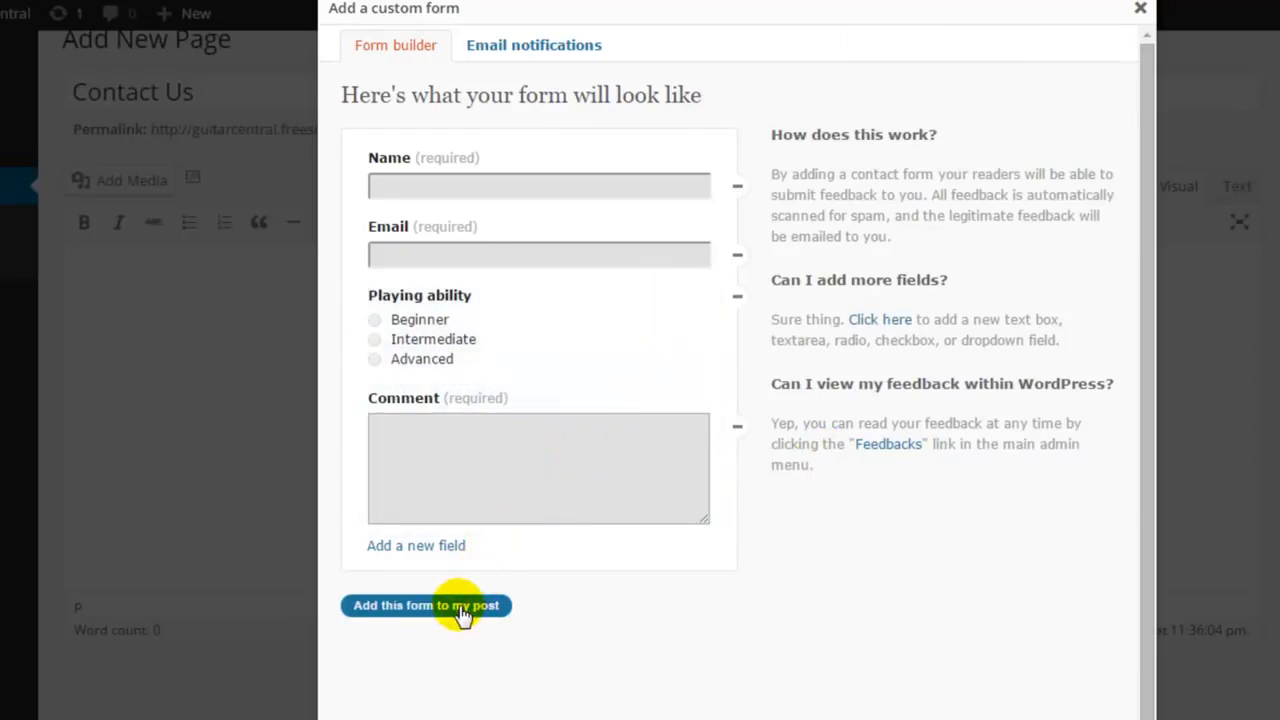
{"action": "left_click", "coordinate": [426, 605]}
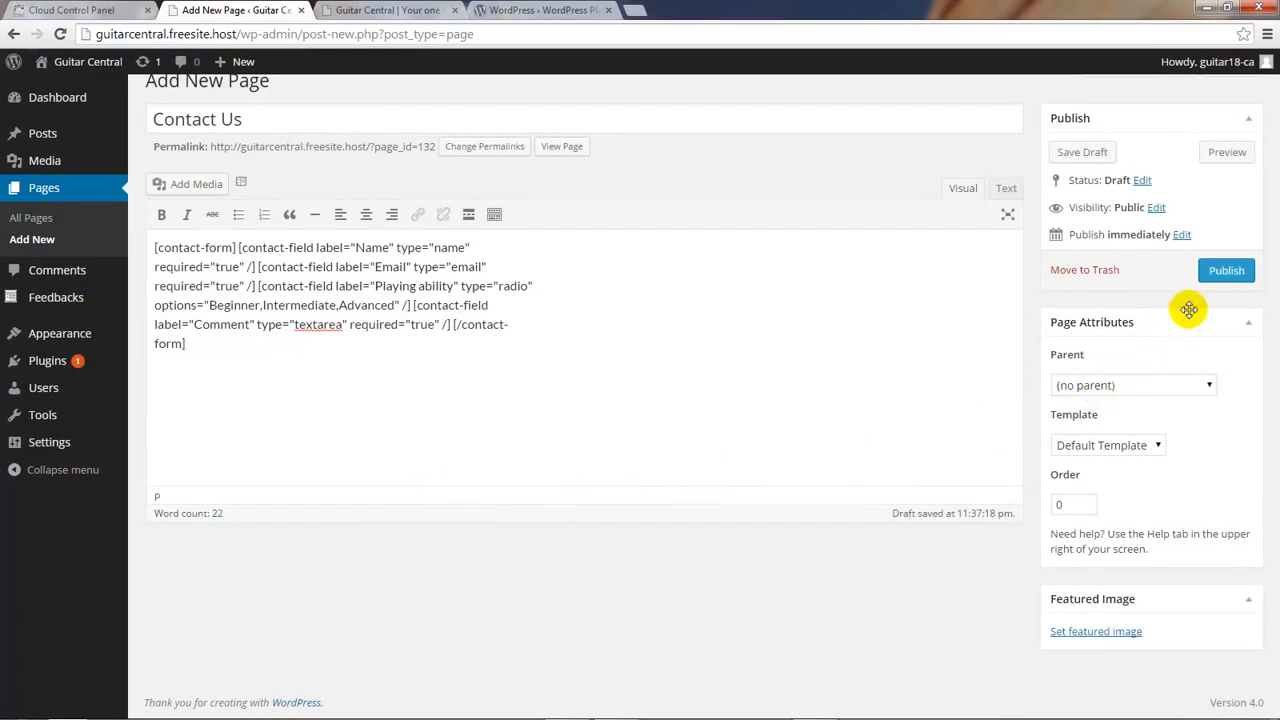
{"action": "left_click", "coordinate": [1222, 272]}
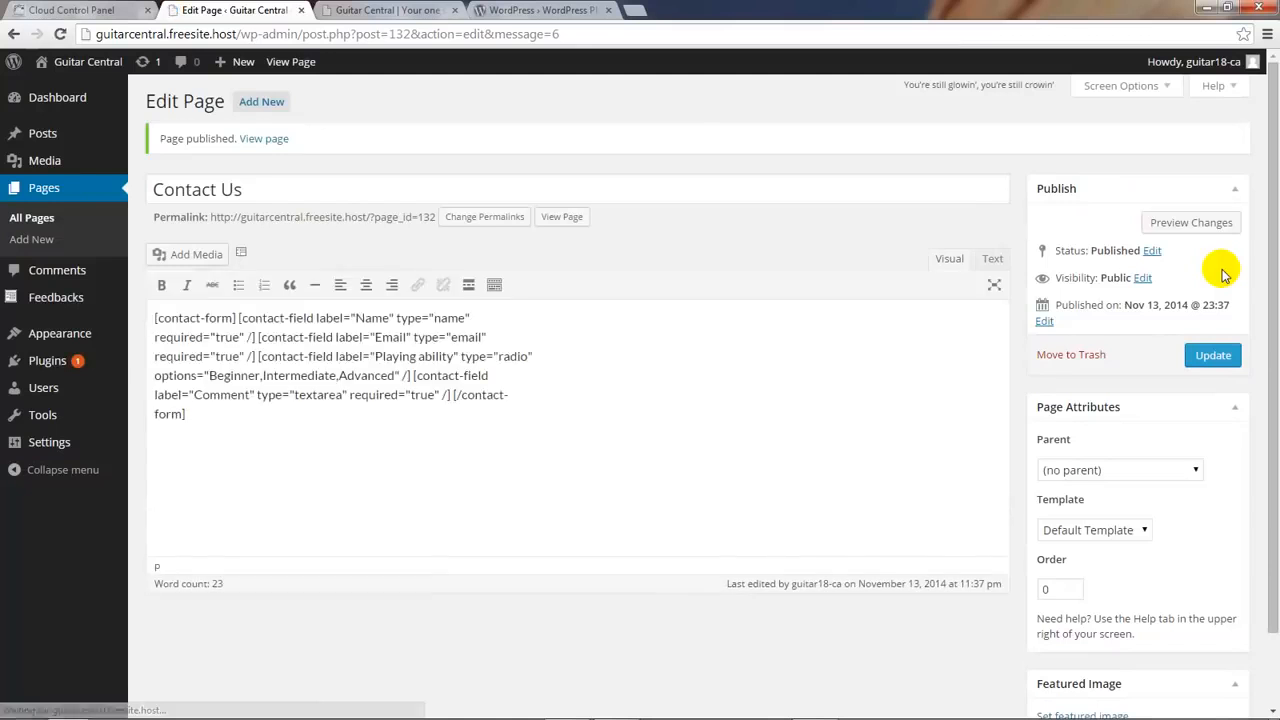
Step: Reload the live Guitar Central site and open its Contact Us page to examine the contact form
{"action": "left_click", "coordinate": [388, 12]}
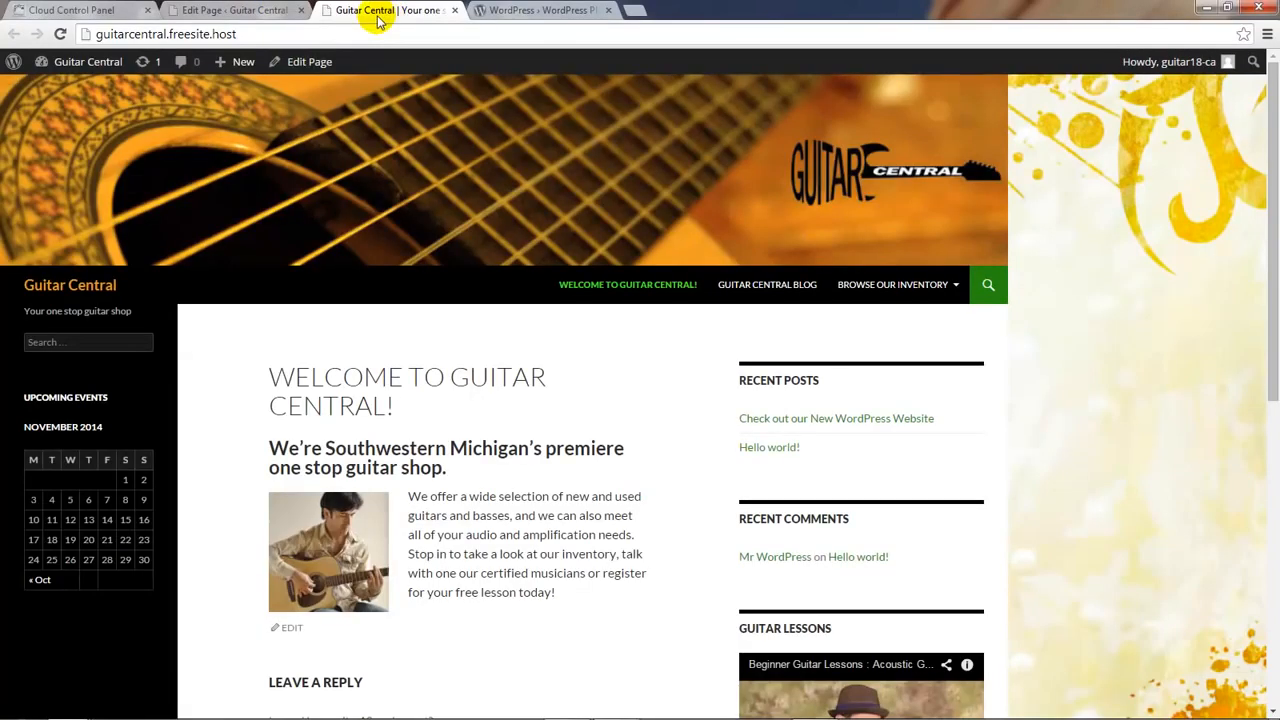
{"action": "left_click", "coordinate": [60, 34]}
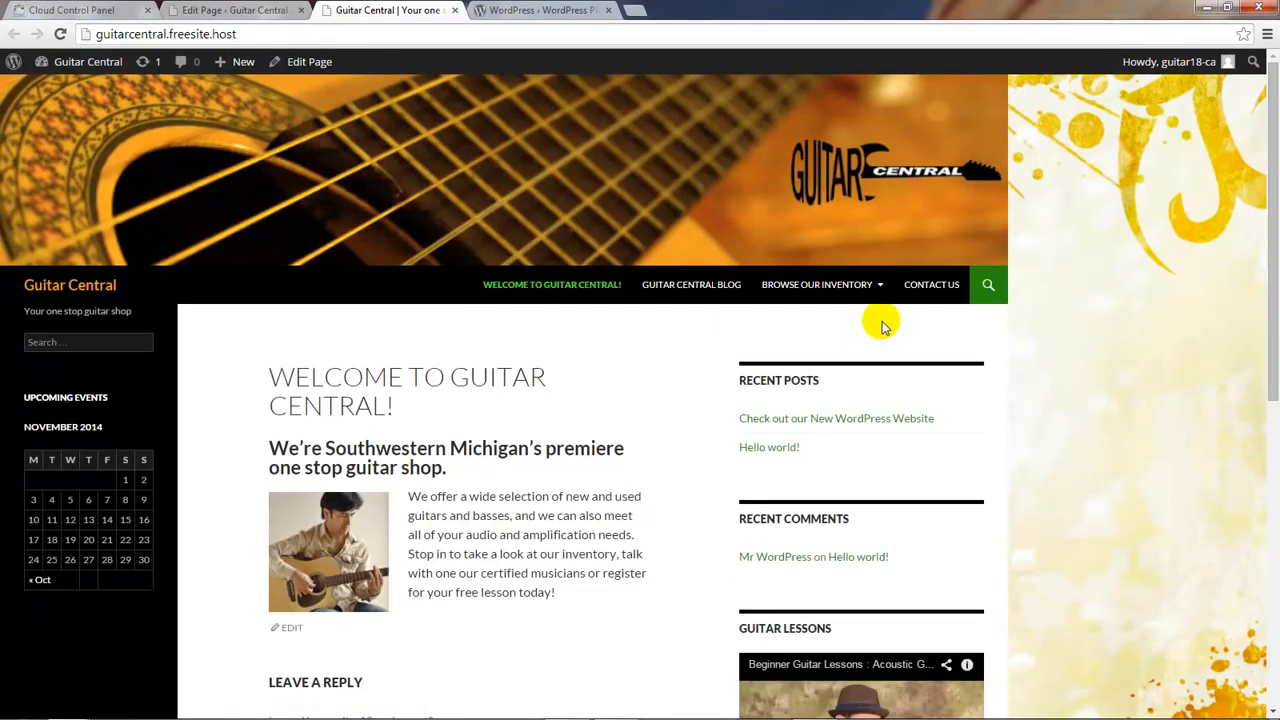
{"action": "left_click", "coordinate": [928, 287]}
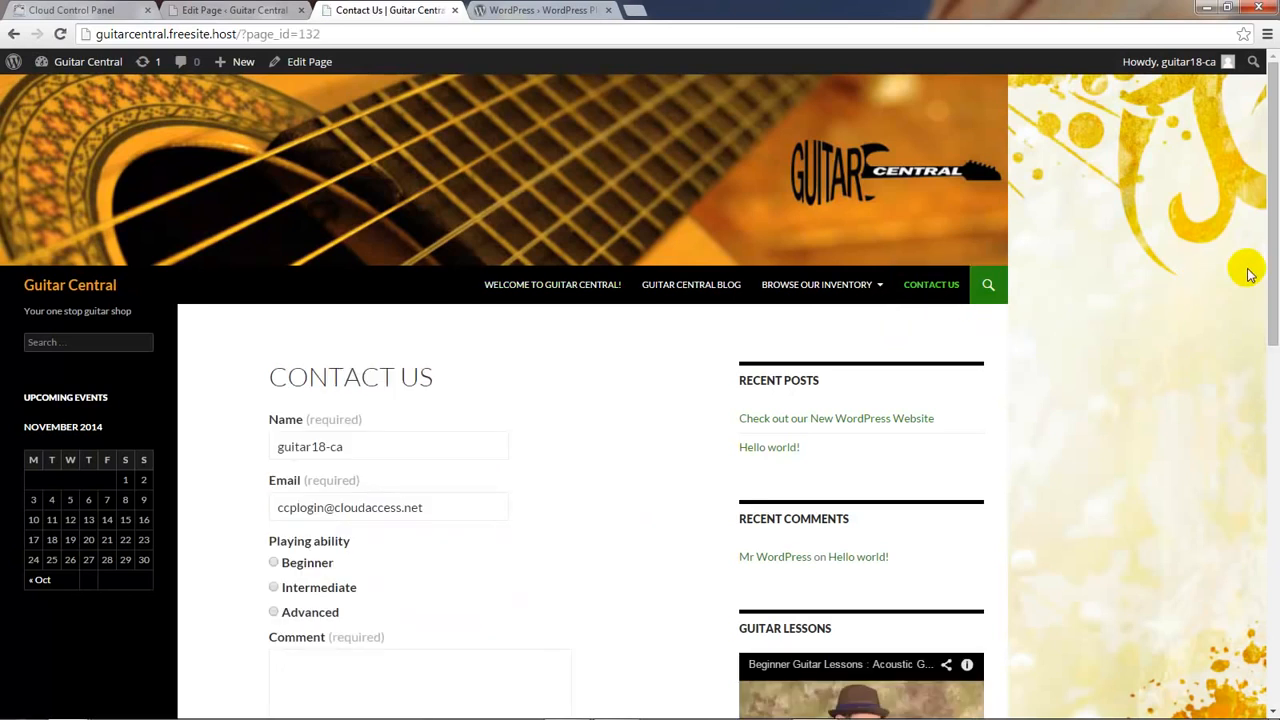
{"action": "left_click_drag", "start_coordinate": [1271, 259], "coordinate": [1249, 343]}
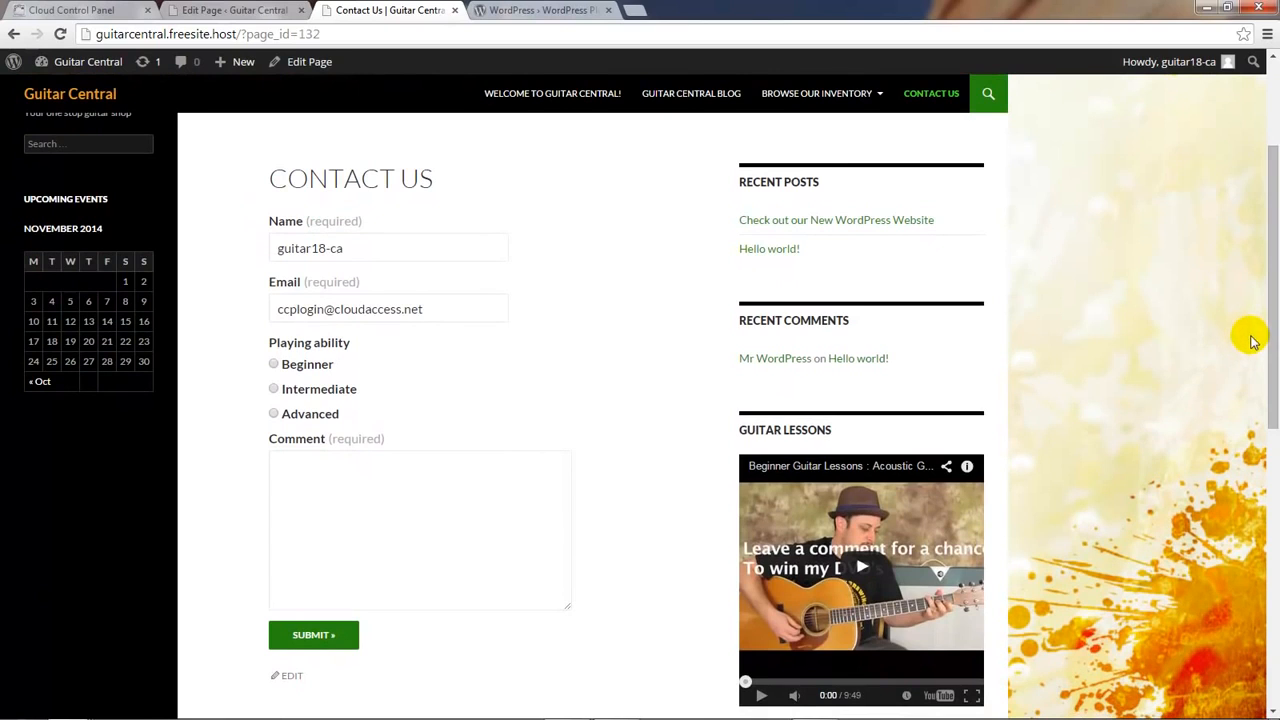